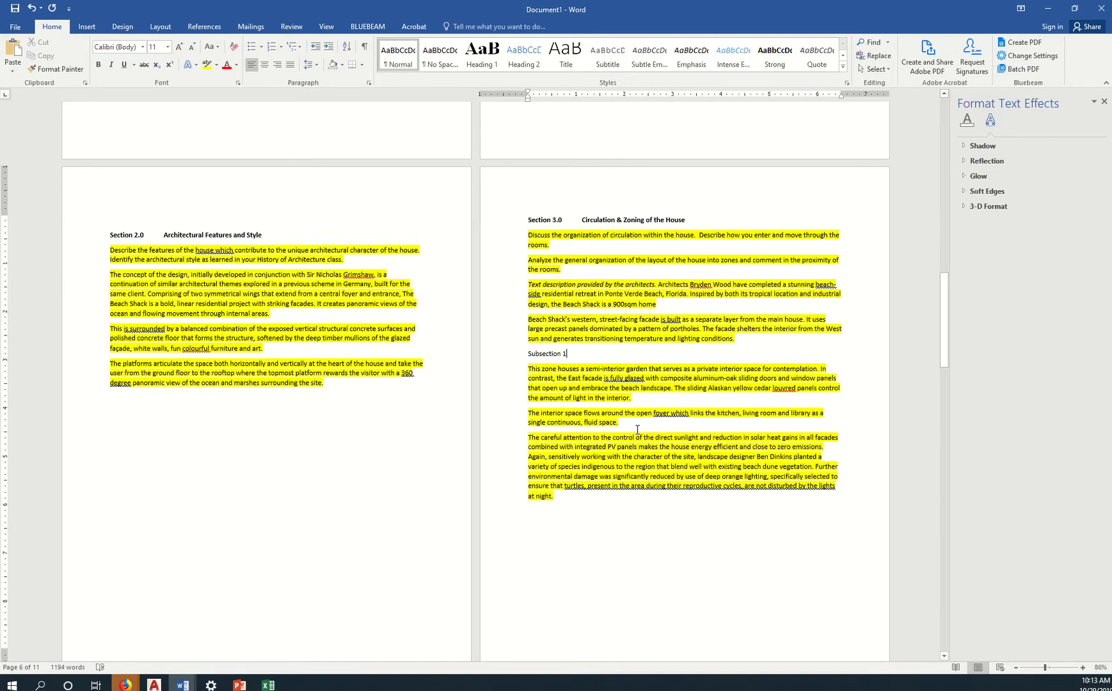
- Add a "Subsection 2" line before Section 3.0's last paragraph and copy its "Subsection 1" line below Section 2.0's second paragraph
key(Return)
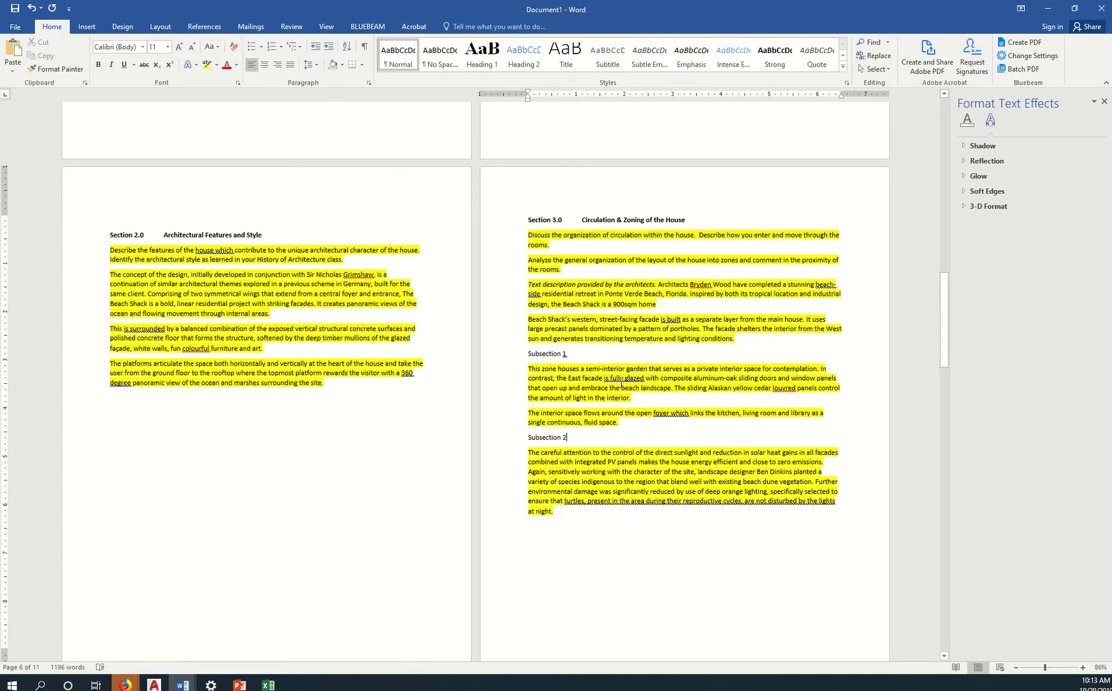
click(522, 360)
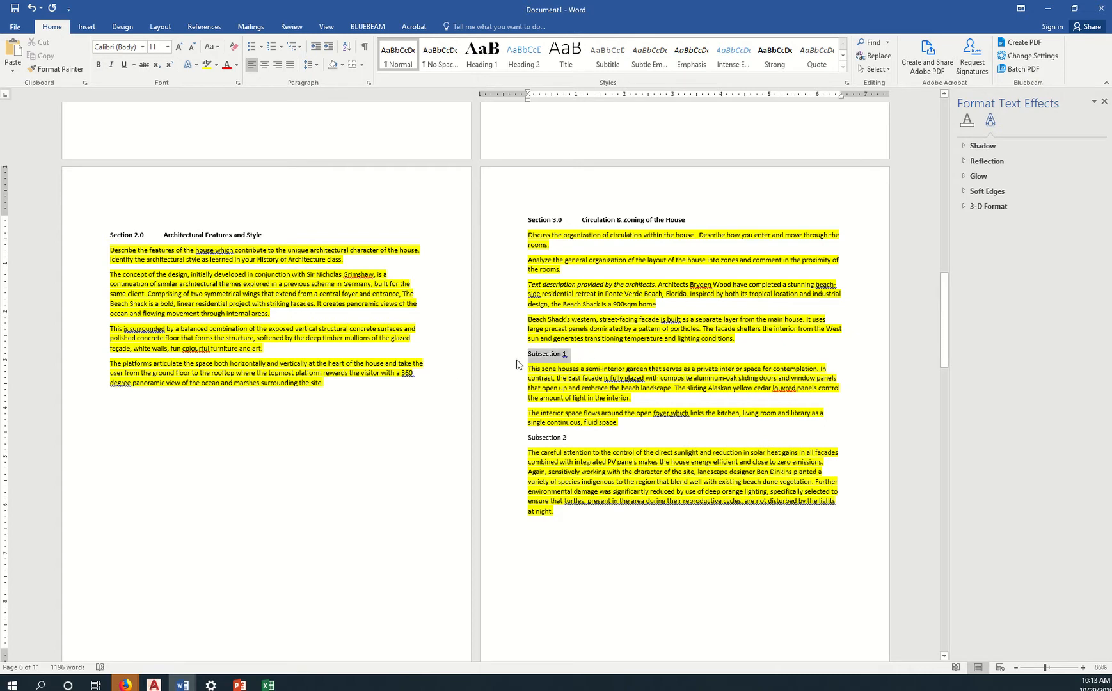
key(ctrl+c)
click(306, 318)
key(Return)
key(ctrl+v)
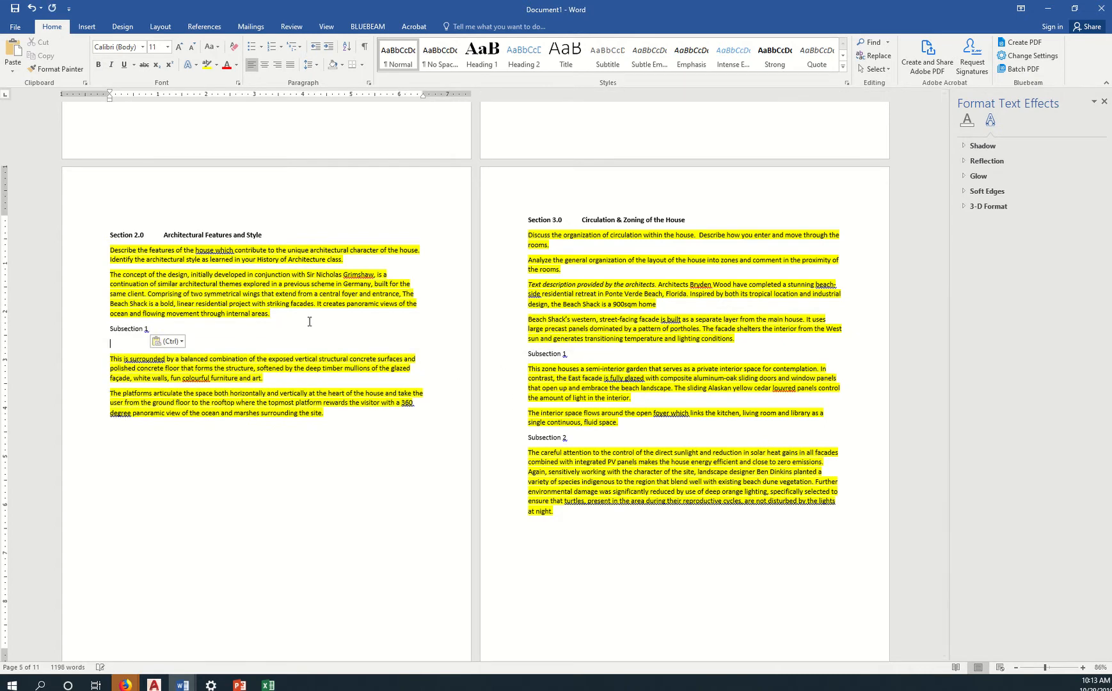
- Copy the "Subsection 2" line from Section 3.0 into Section 2.0, just above its last paragraph
click(523, 437)
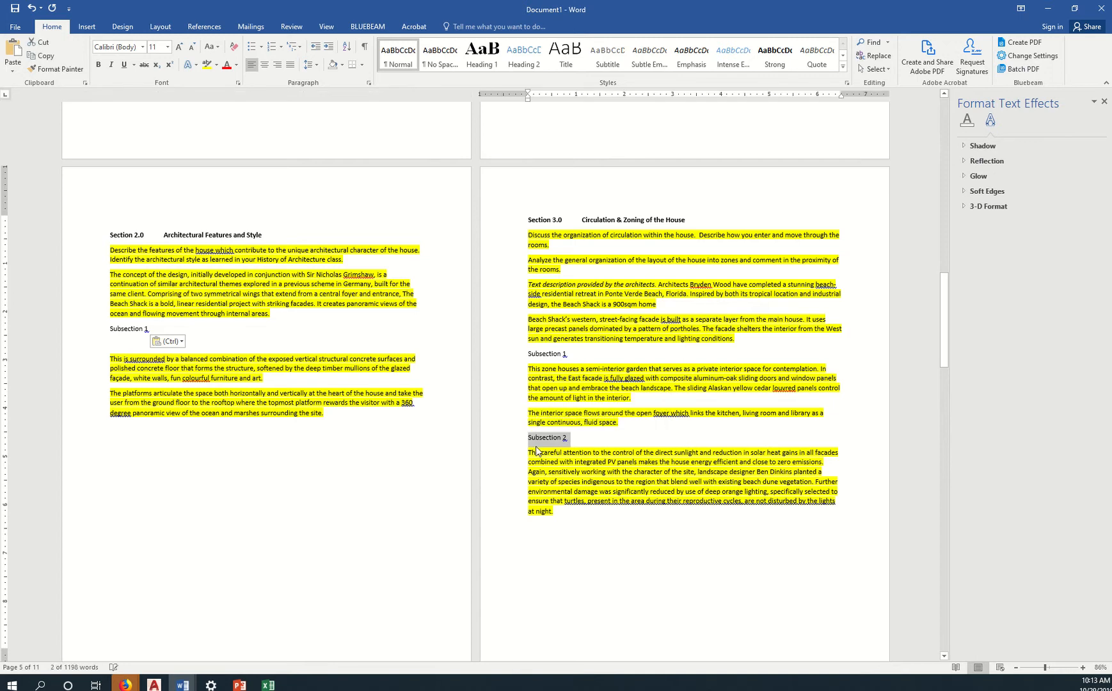
click(301, 379)
key(Return)
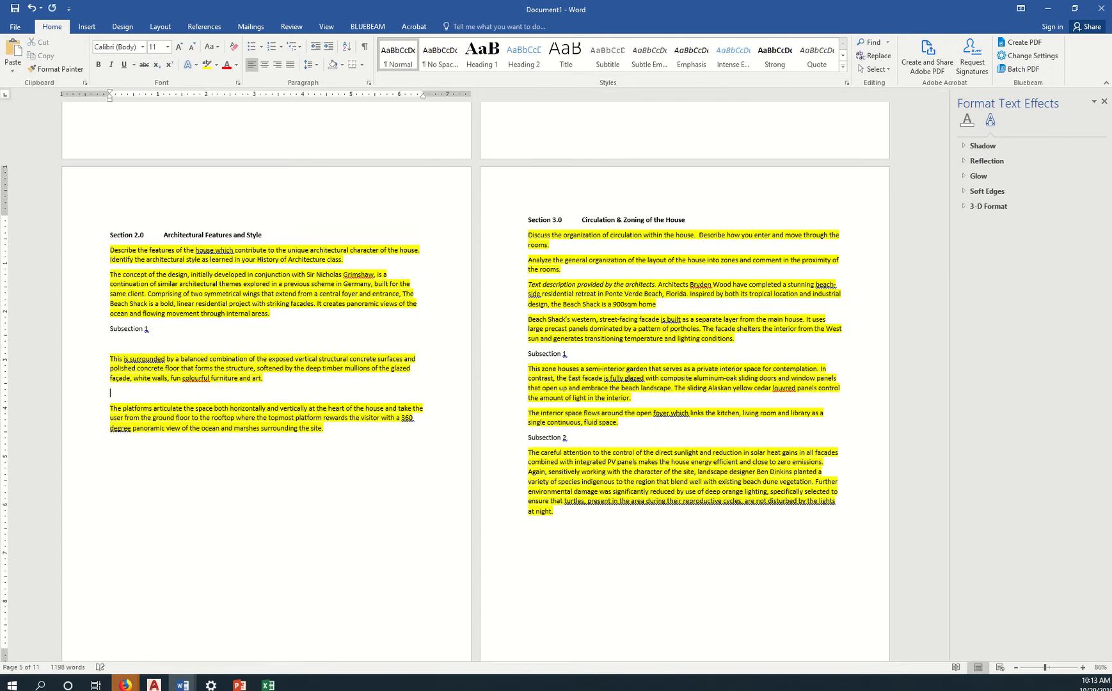
key(ctrl+v)
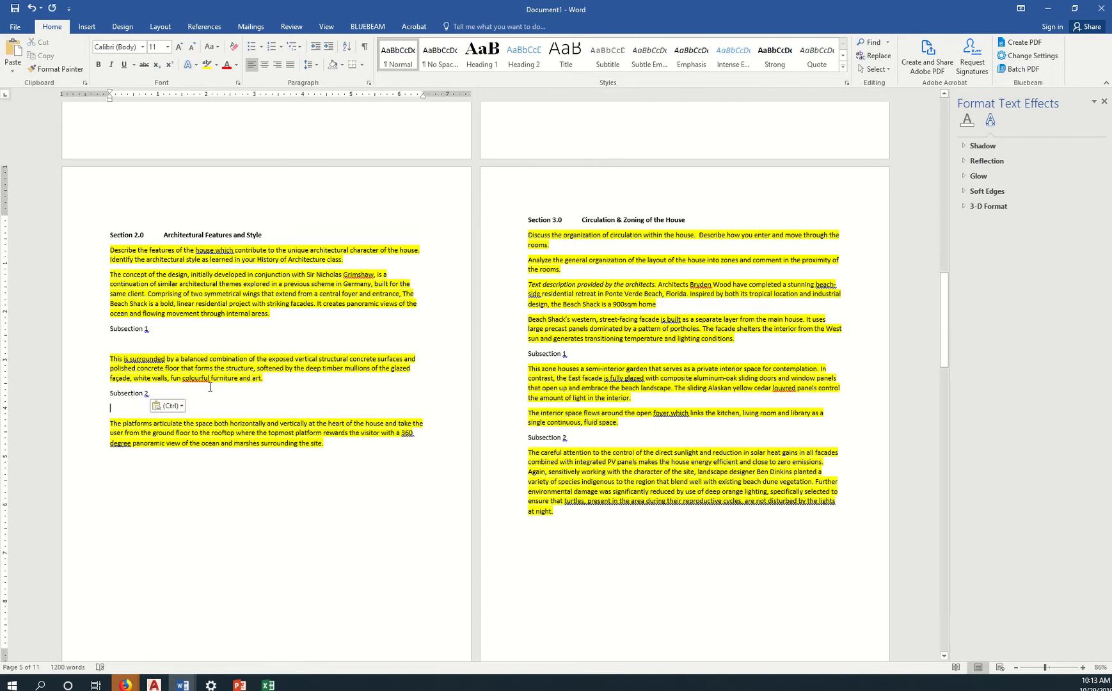
- Remove the blank lines below "Subsection 1" and "Subsection 2" in Section 2.0
click(195, 347)
key(Delete)
click(155, 392)
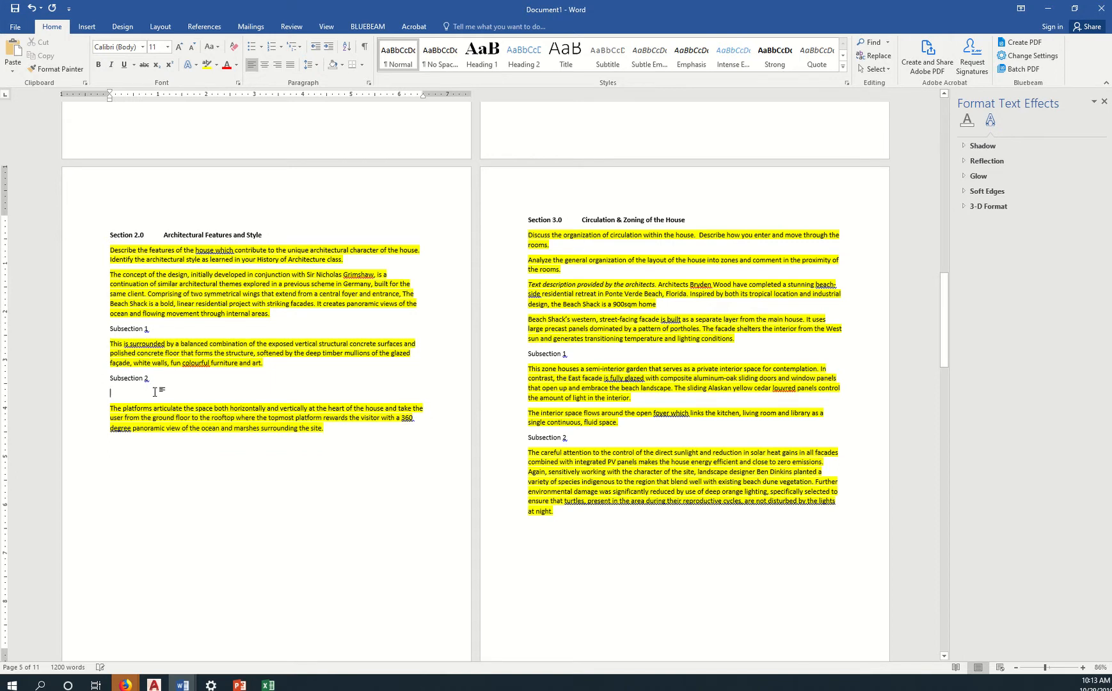
key(Delete)
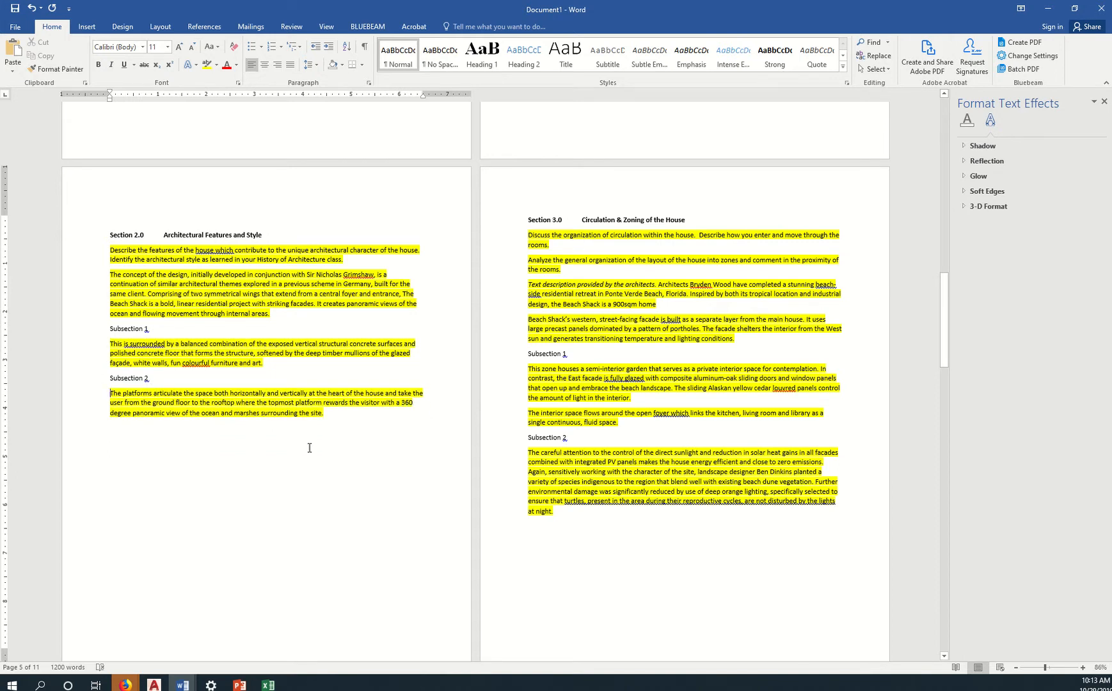
- Copy the "Subsection 1" line from Section 3.0 to below Section 4.0's second paragraph and delete the blank line after it
drag(576, 356, 526, 356)
key(ctrl+c)
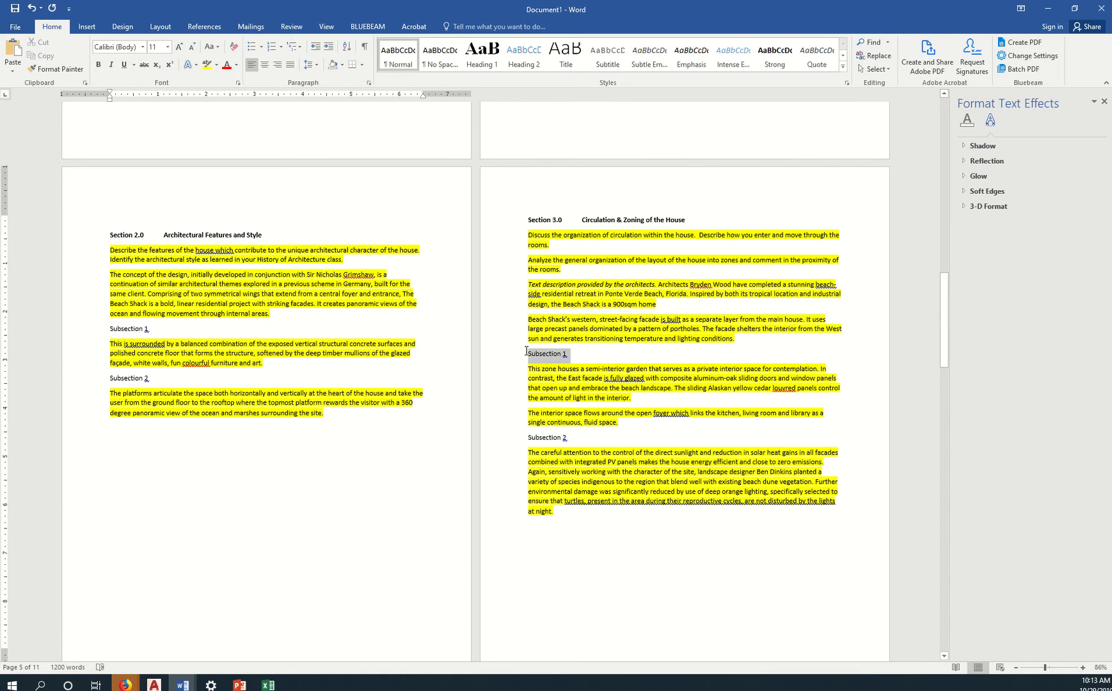
scroll(555, 511, down, 6)
scroll(554, 511, down, 1)
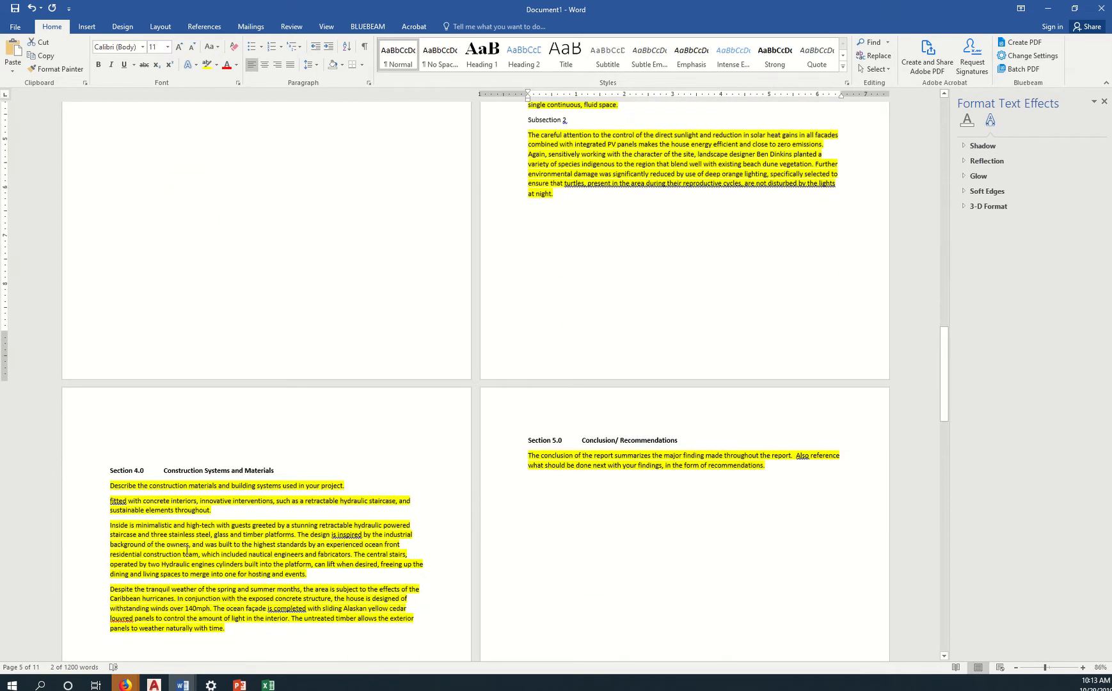
click(229, 469)
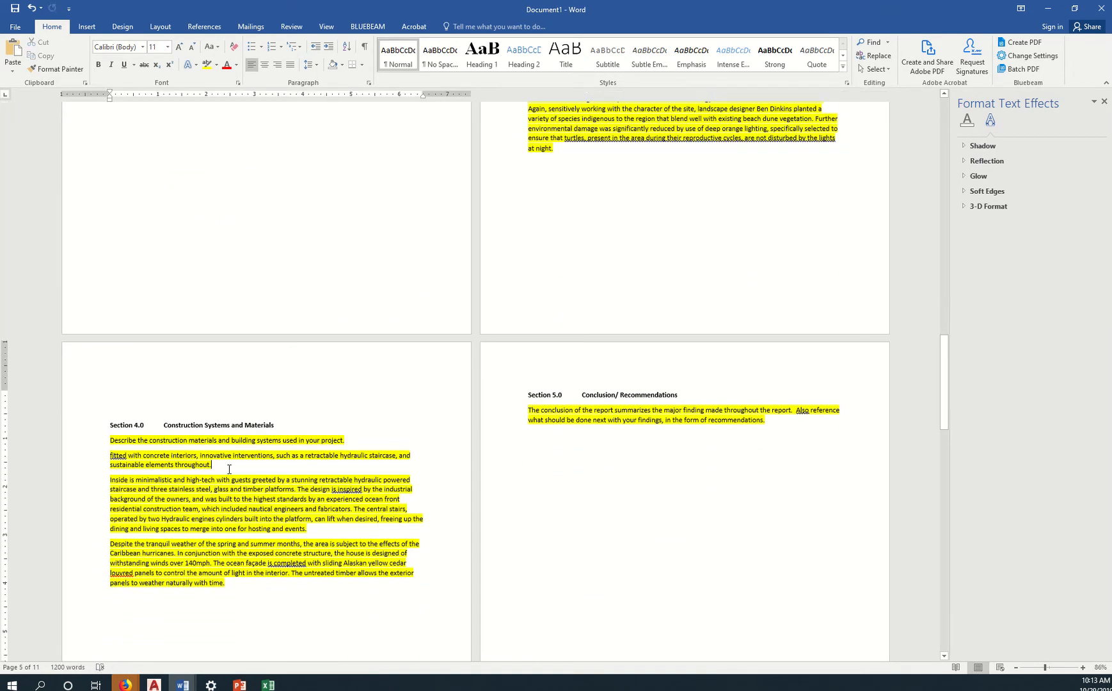
key(Return)
key(ctrl+v)
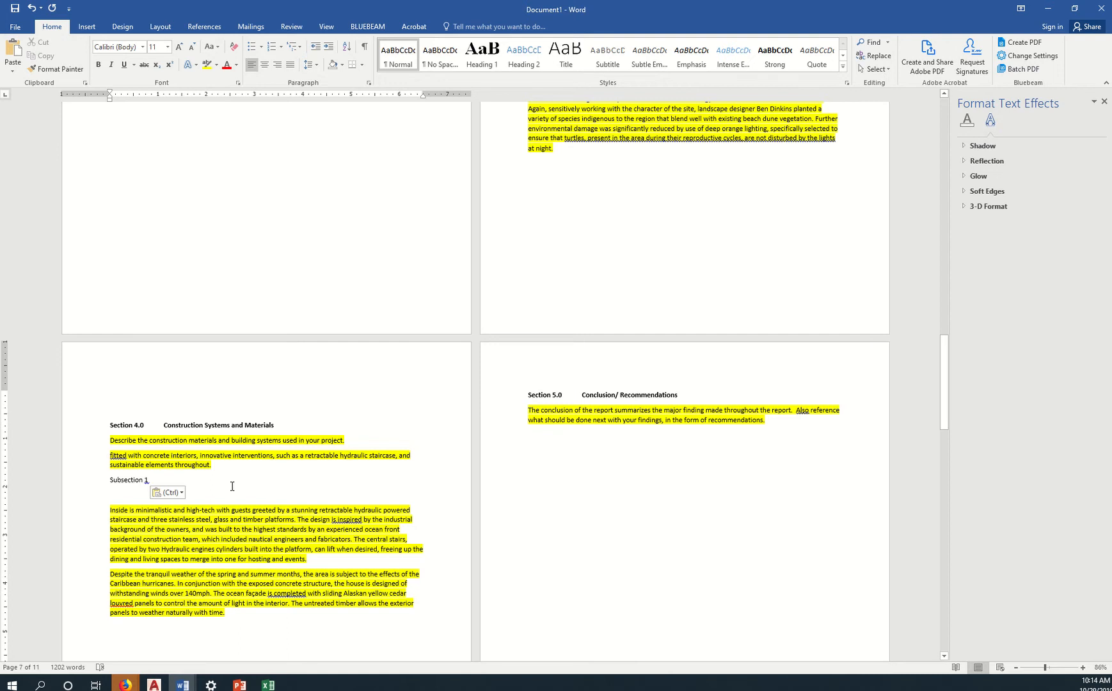
key(Delete)
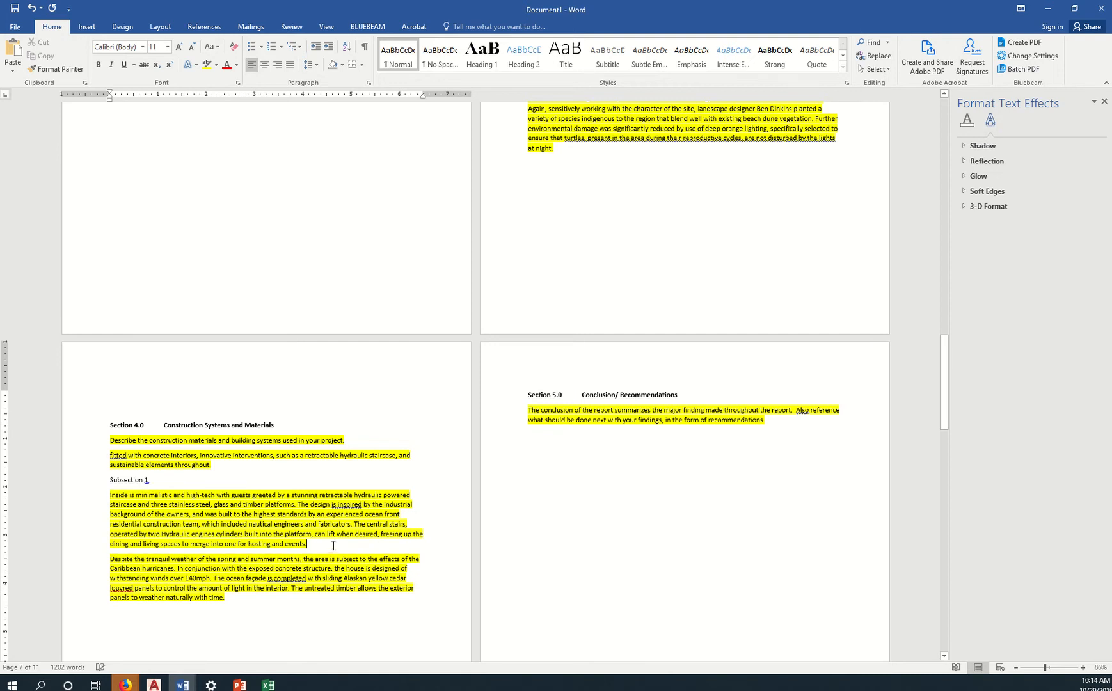
- Add a "Subsection 2" line above Section 4.0's last paragraph by reusing the copied subsection line, and delete the blank line after it
key(Return)
key(ctrl+v)
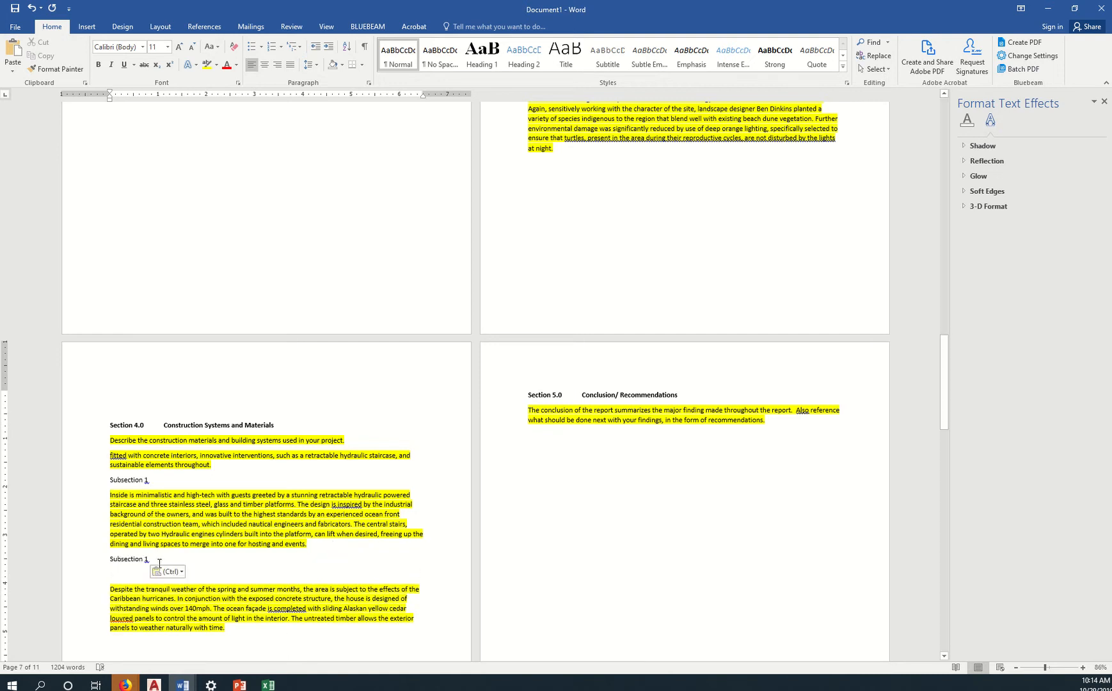
click(162, 559)
key(BackSpace)
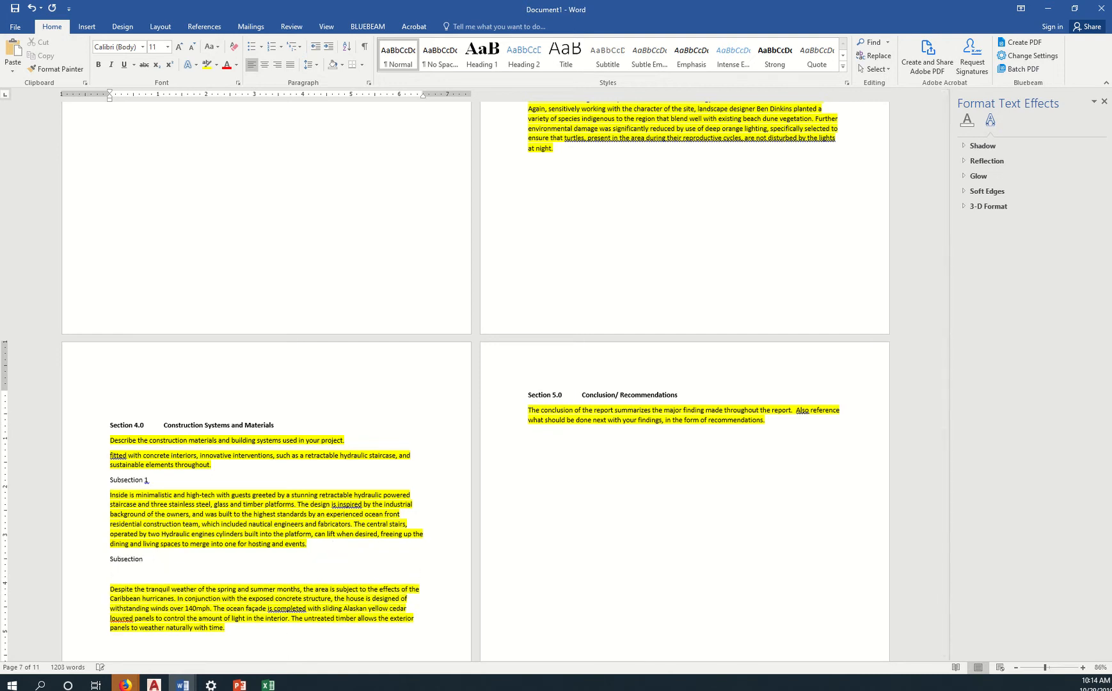
text(2)
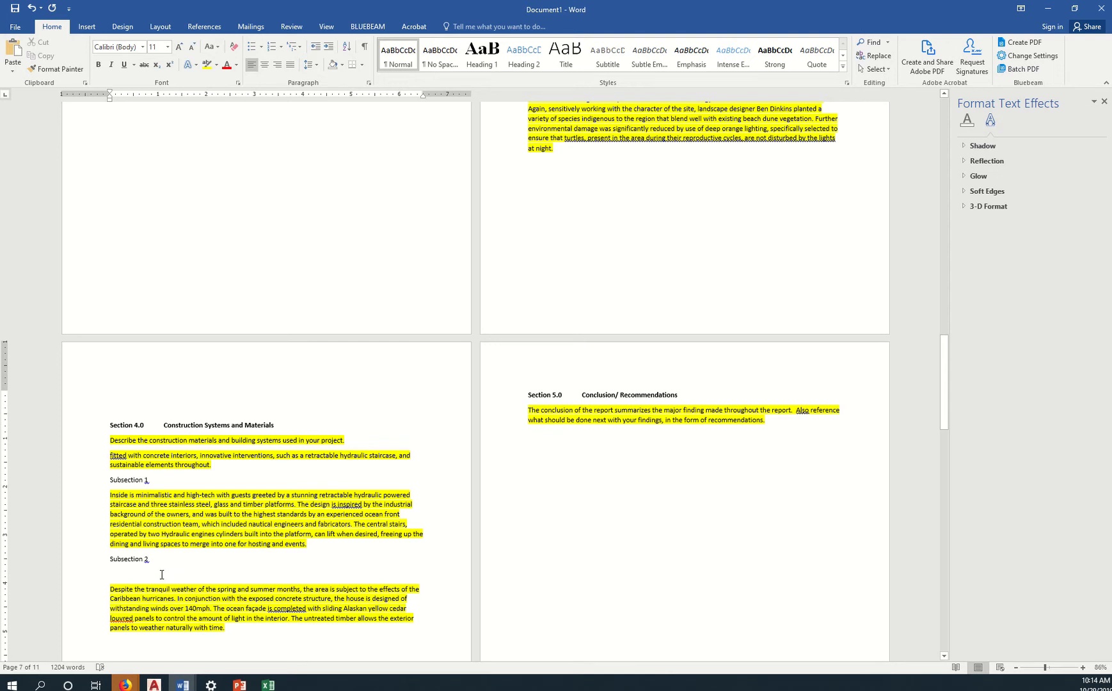
click(162, 575)
key(Delete)
- Apply the Heading 1 style to the "Section 1.0 Introduction" title
scroll(611, 509, up, 15)
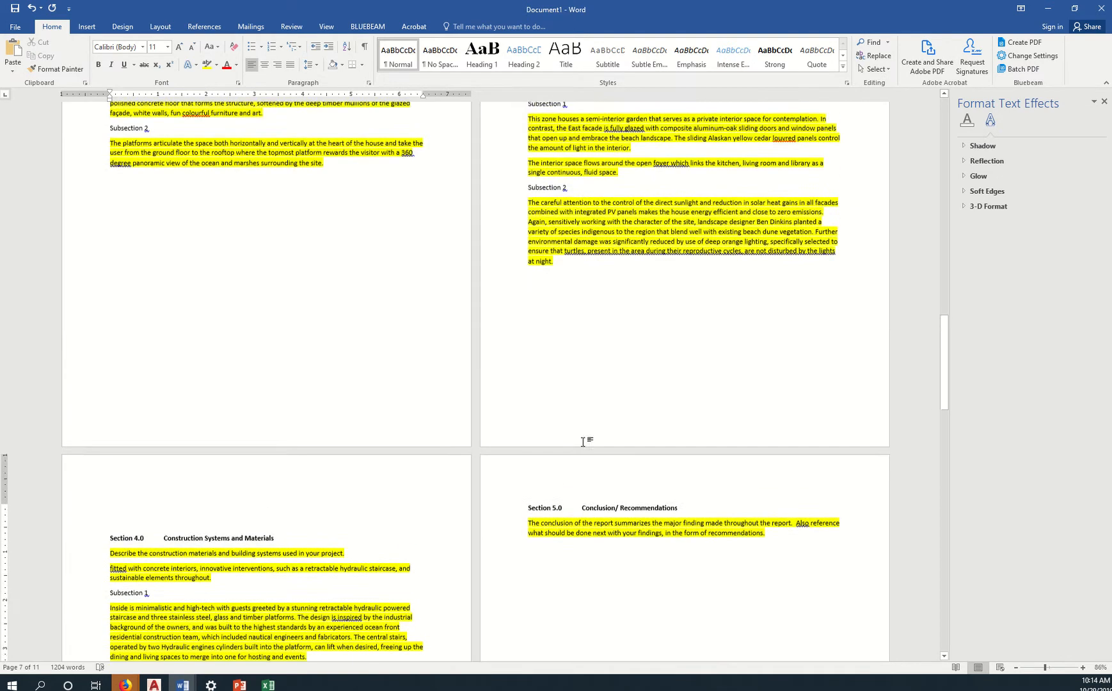
scroll(530, 389, up, 10)
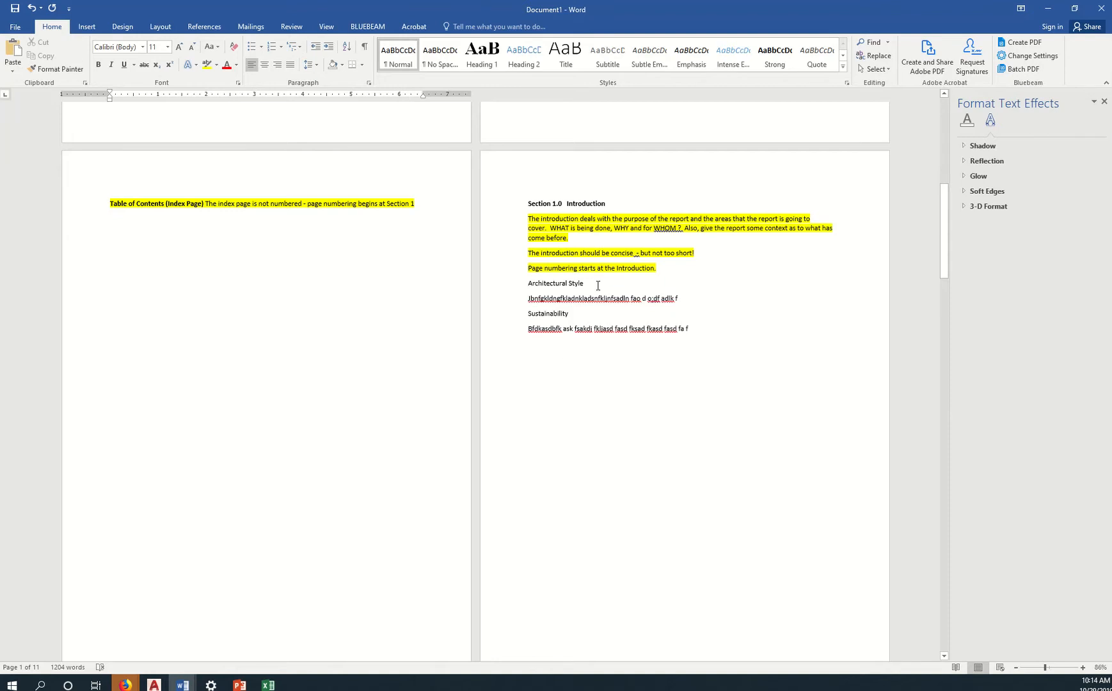
click(597, 286)
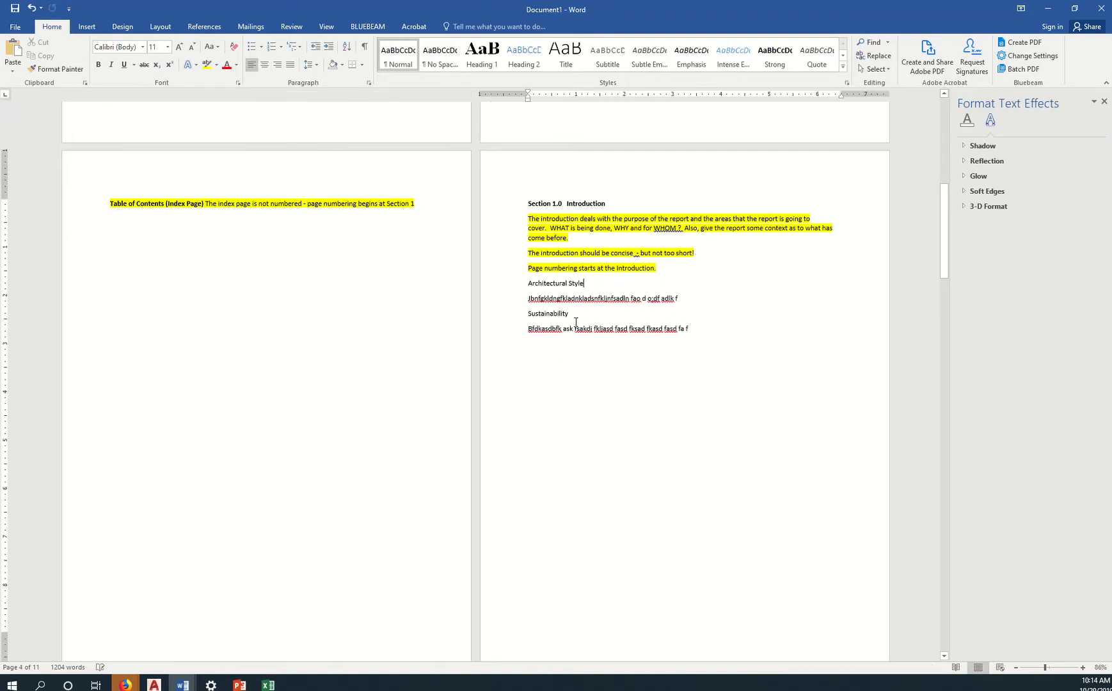
scroll(601, 387, down, 10)
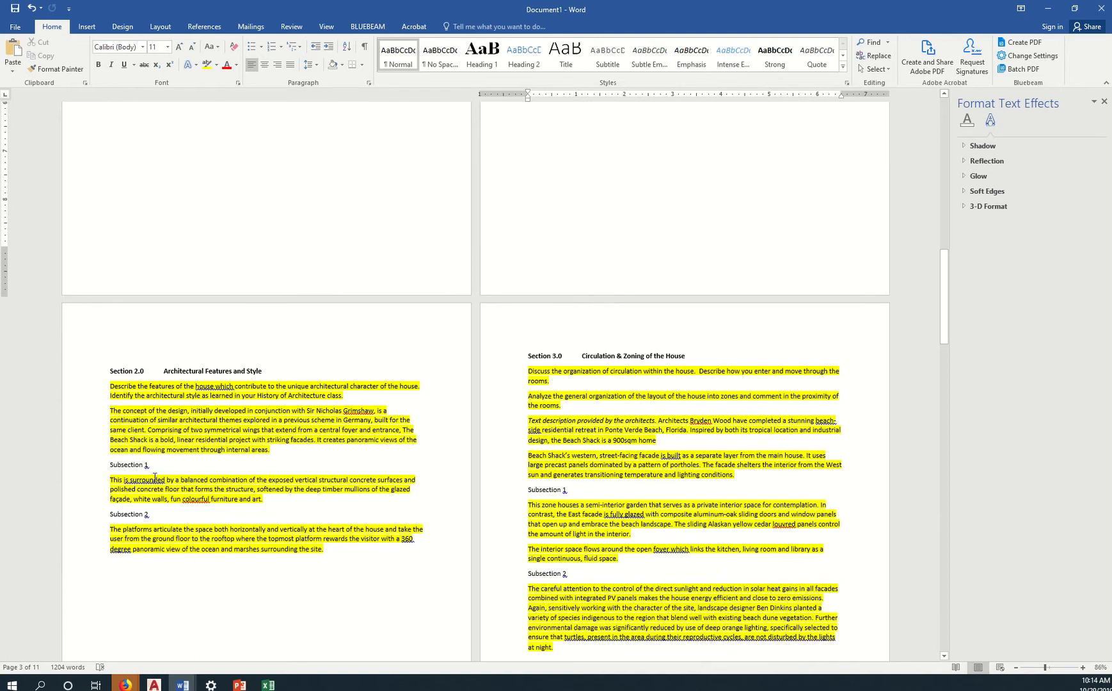
scroll(609, 428, up, 10)
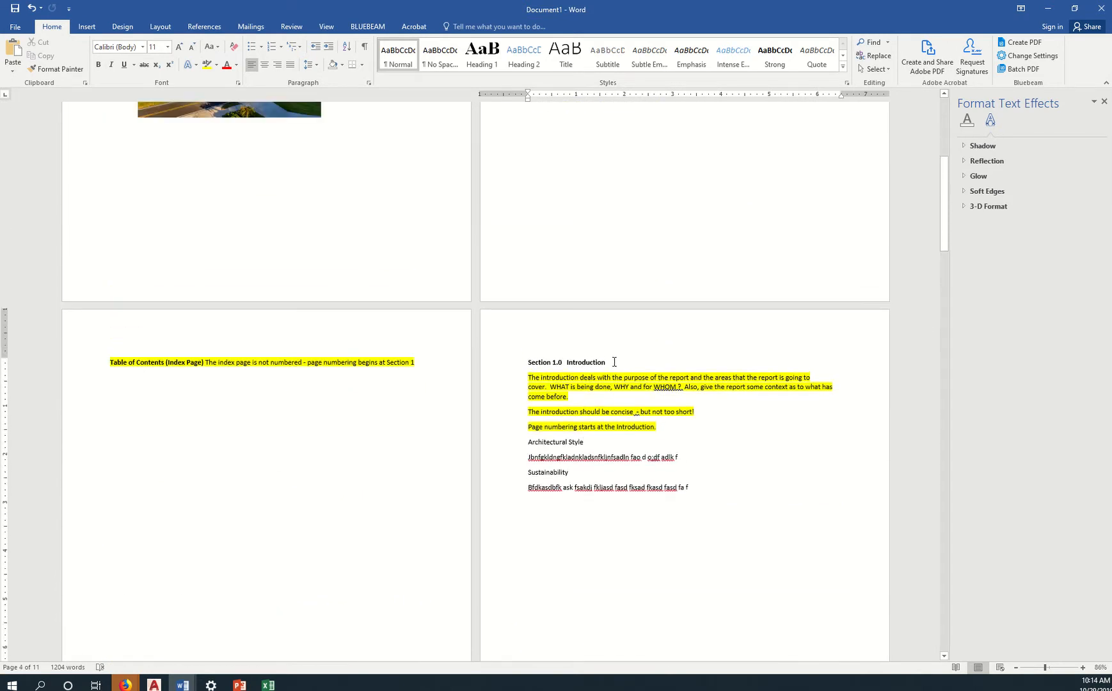
drag(612, 362, 535, 361)
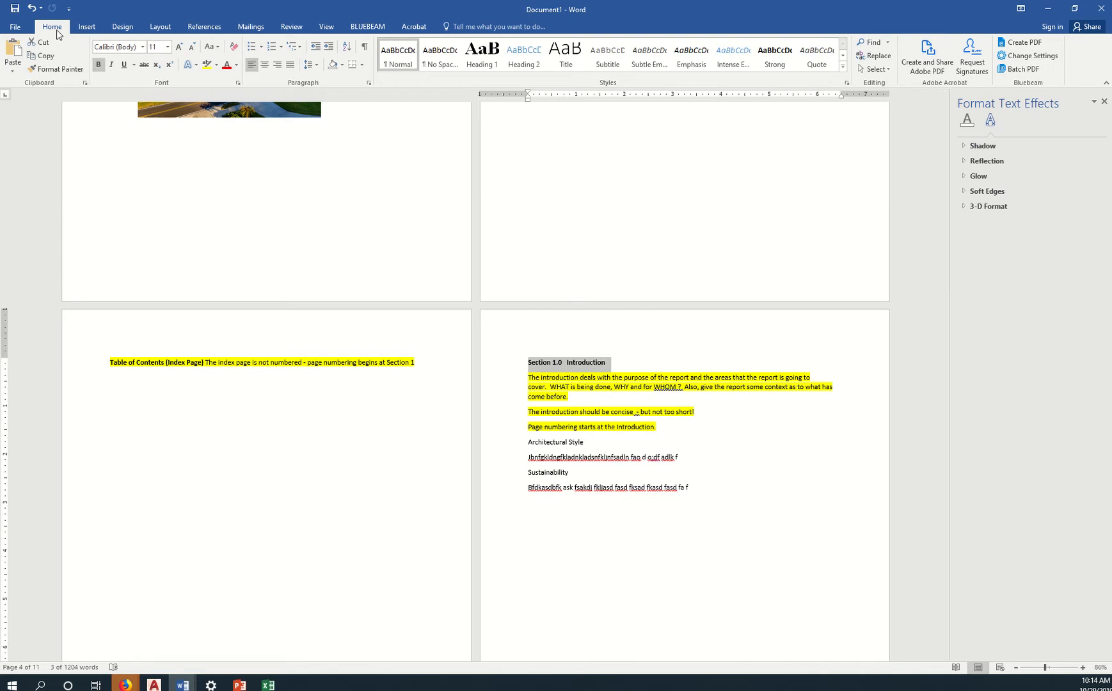
click(484, 58)
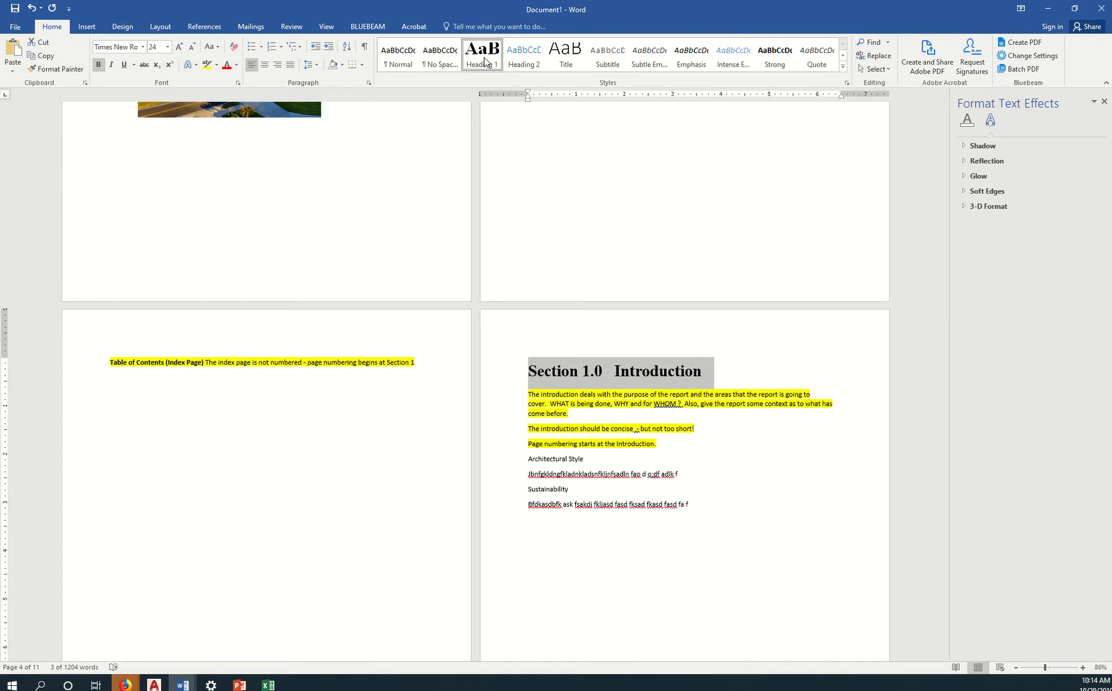
- Modify the Heading 1 style to use the Adobe Kaiti Std R font
right_click(486, 62)
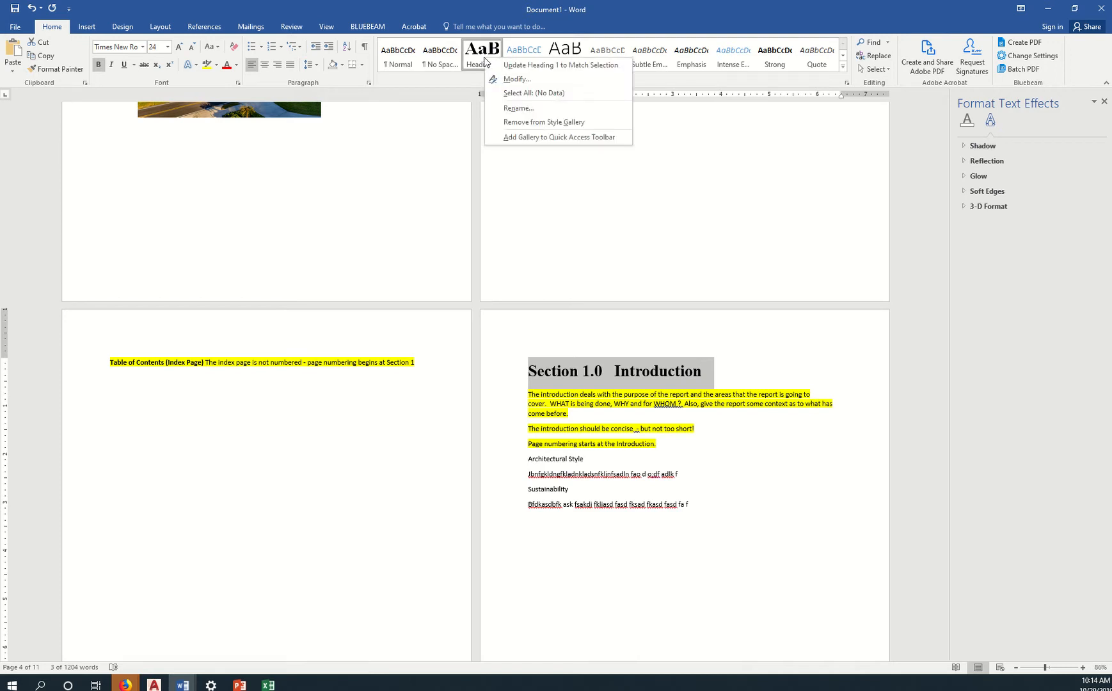
click(522, 79)
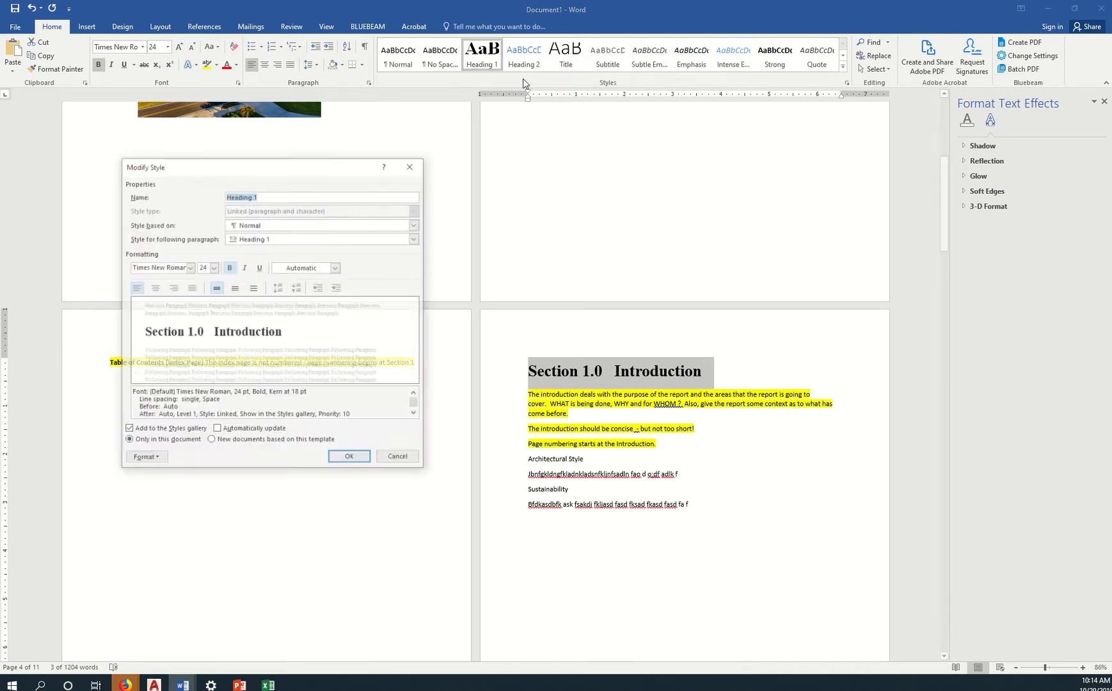
click(189, 267)
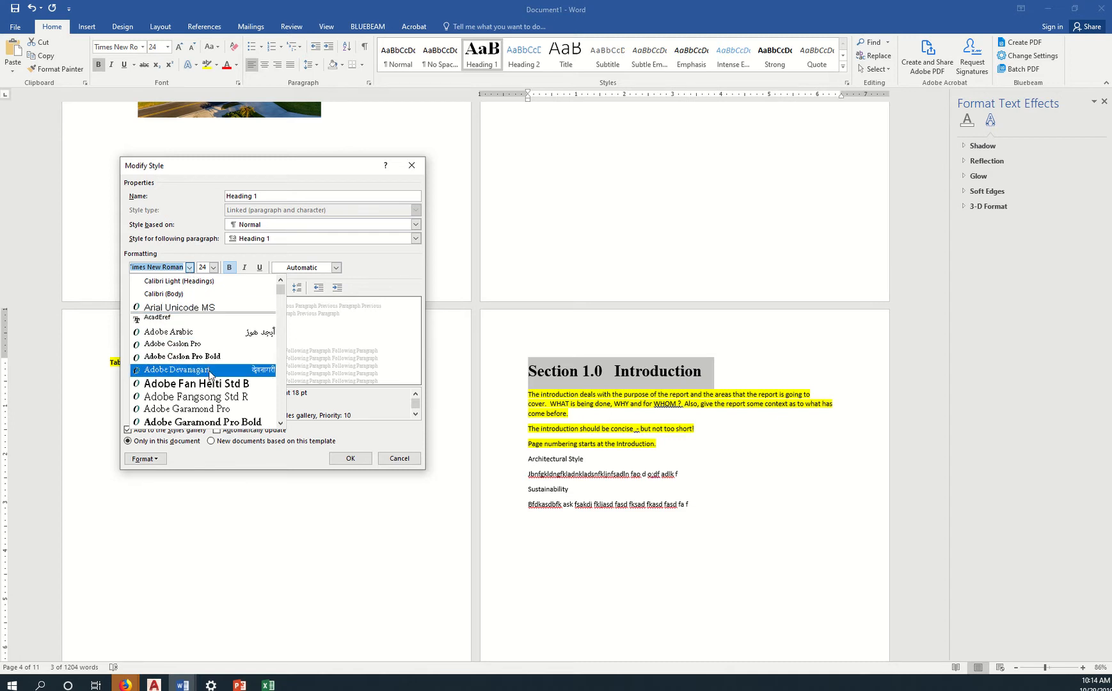
scroll(203, 381, down, 1)
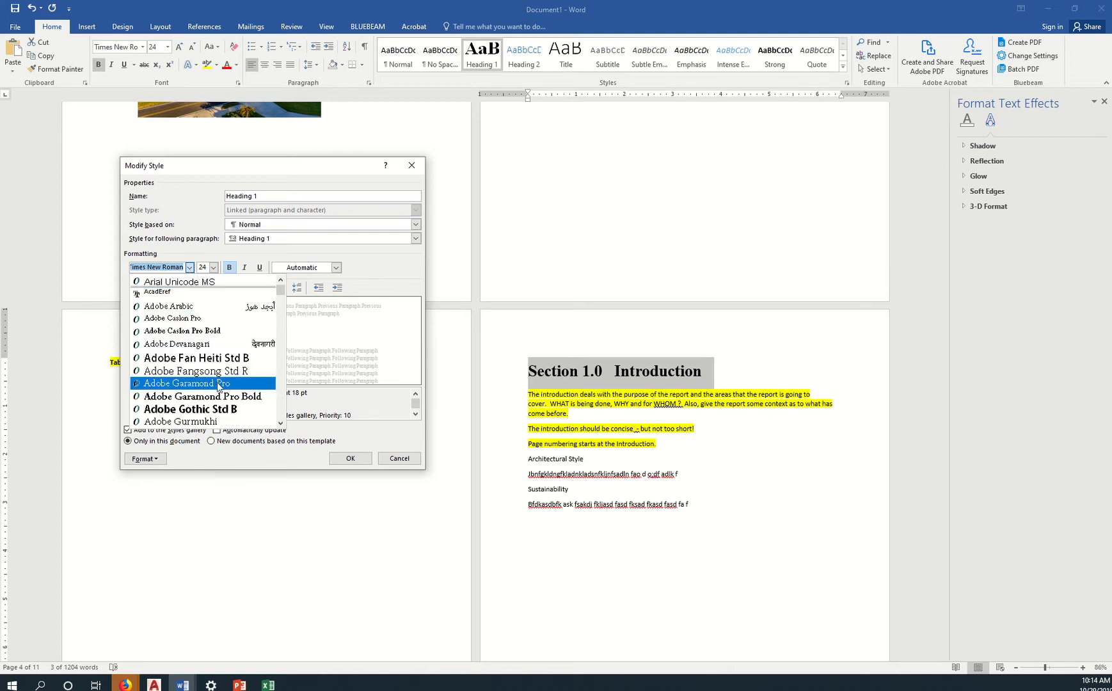
scroll(221, 388, down, 1)
scroll(219, 382, up, 1)
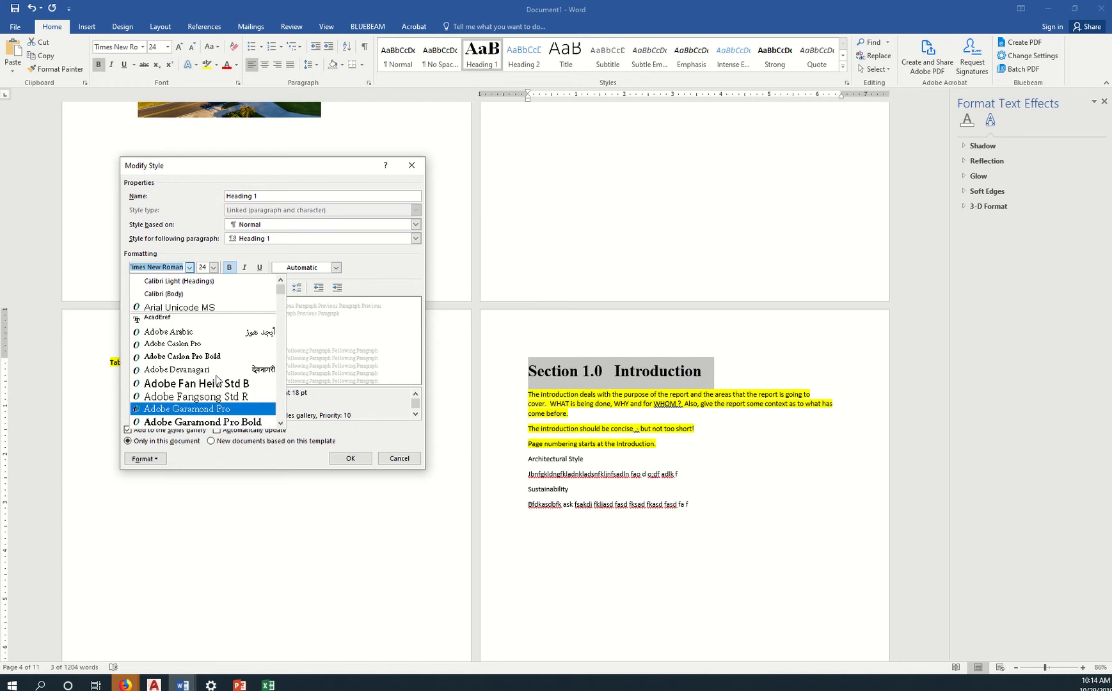
scroll(207, 374, down, 1)
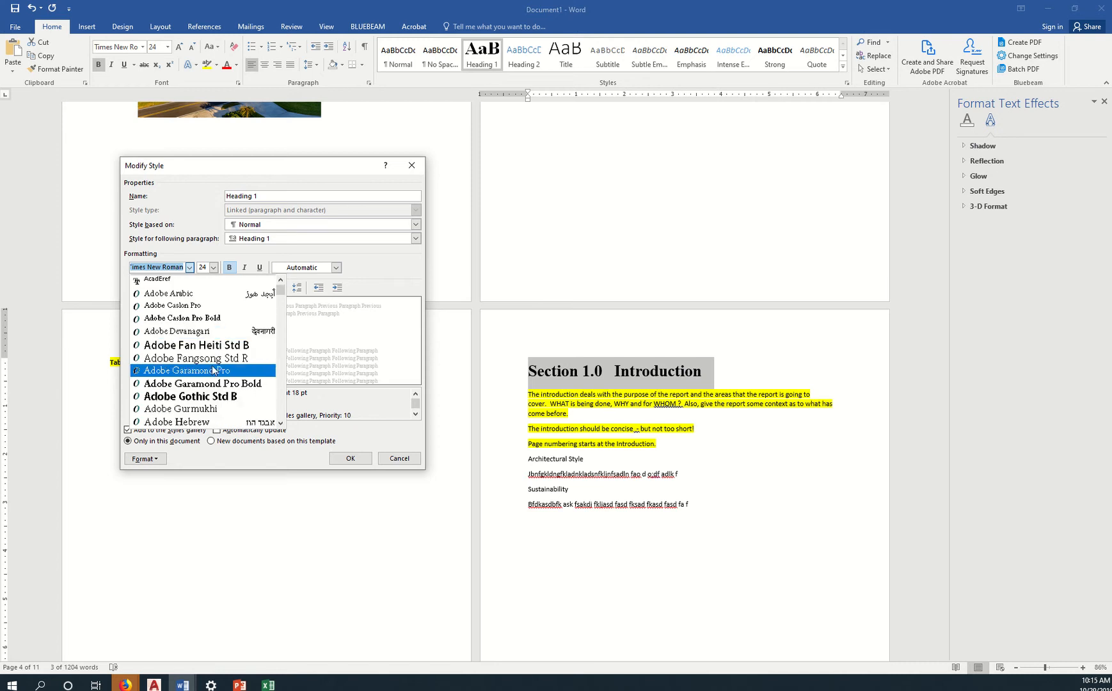
scroll(213, 370, down, 2)
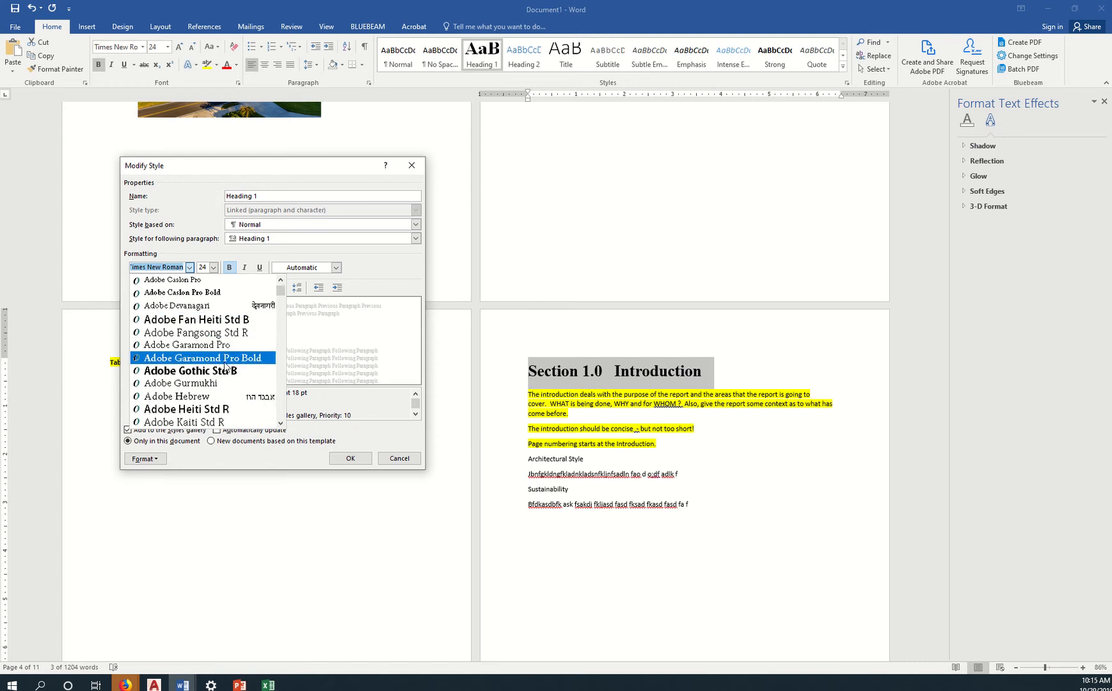
scroll(226, 366, down, 1)
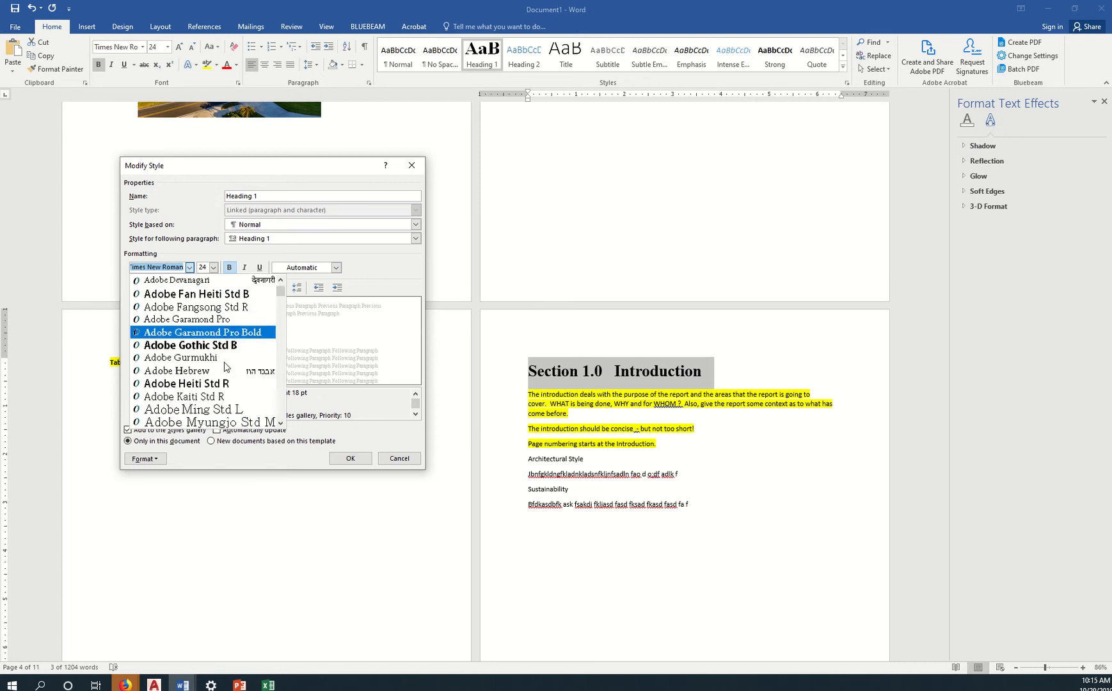
click(233, 398)
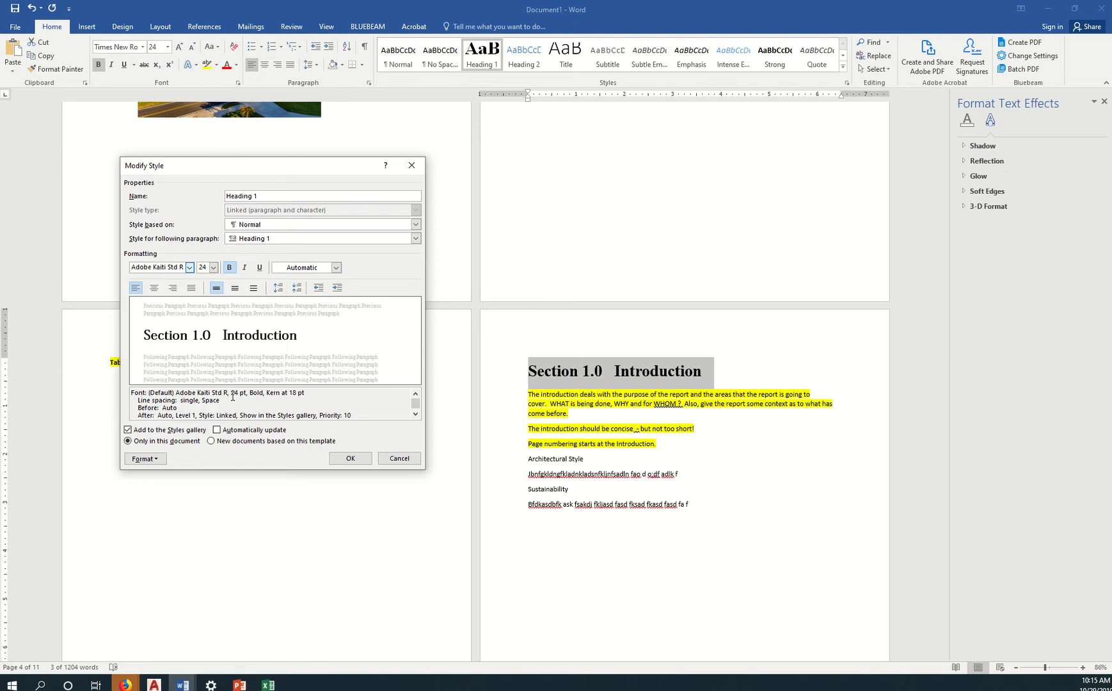
- Set the Heading 1 style's font size to 16 and its font color to green Accent 6, and check the saved style settings
click(214, 268)
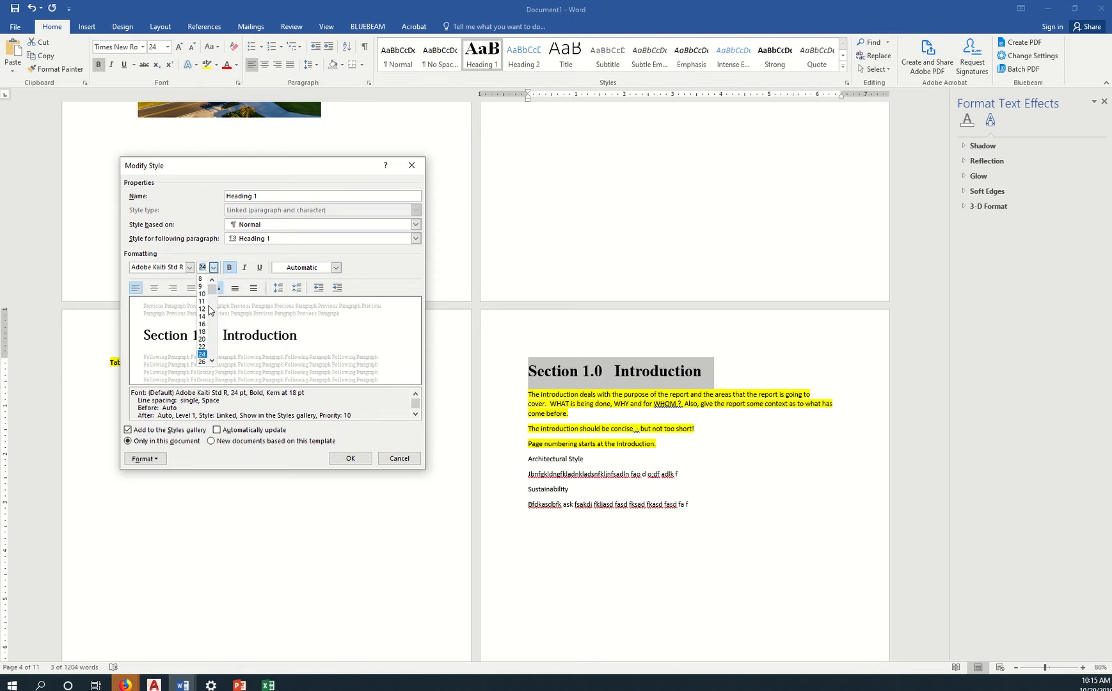
click(206, 326)
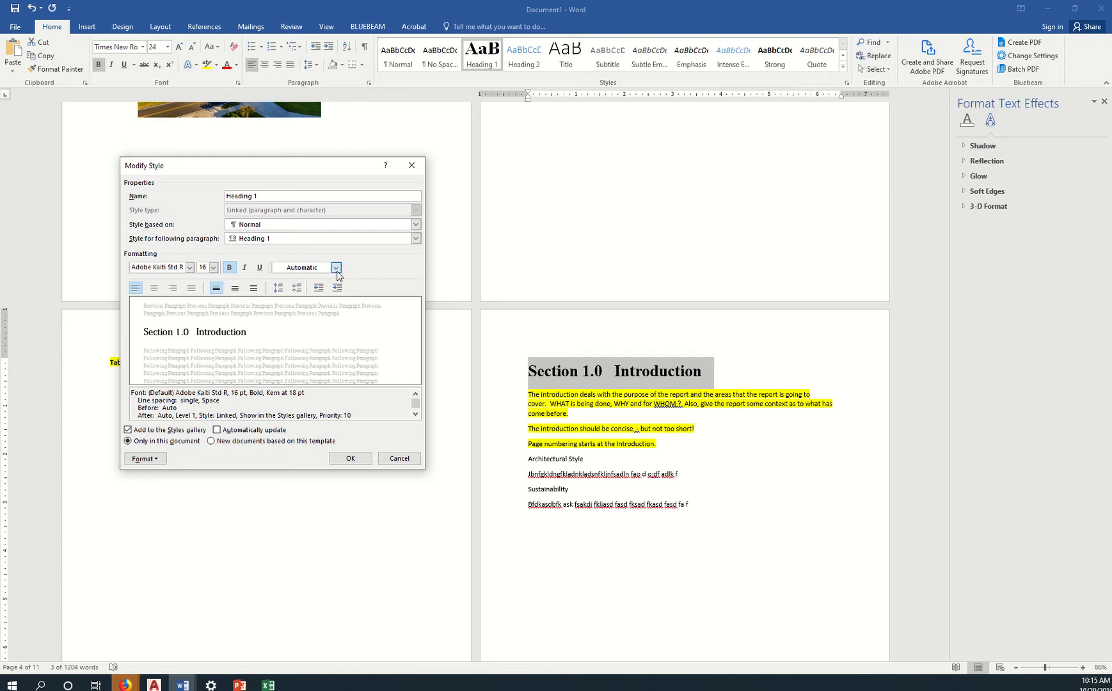
click(336, 269)
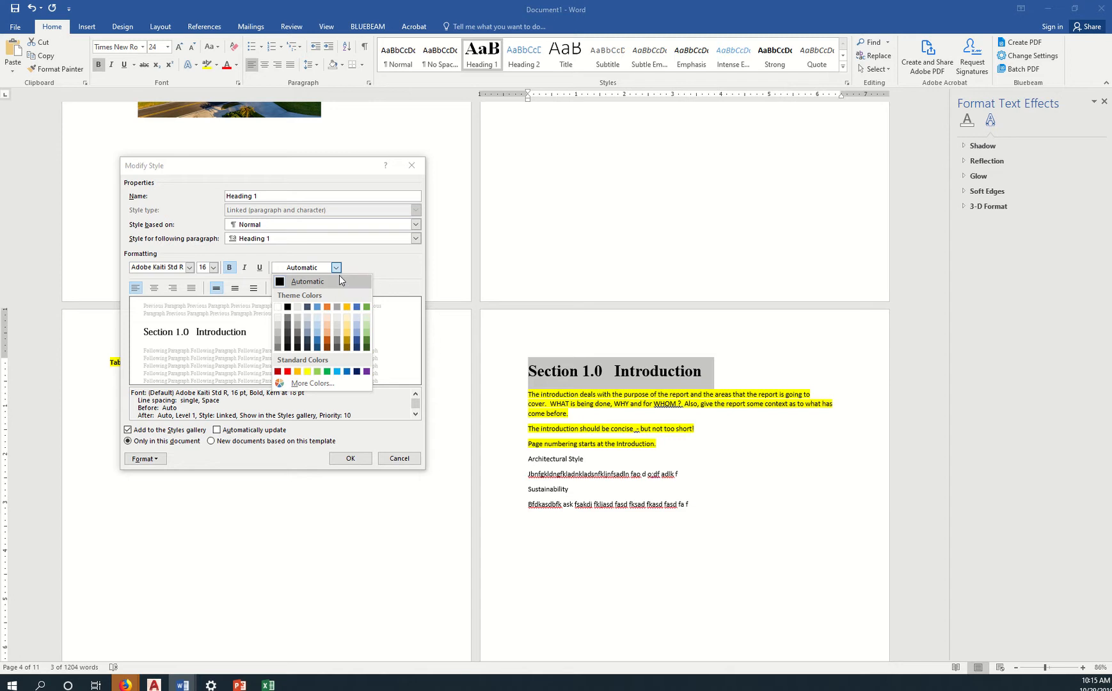
click(366, 307)
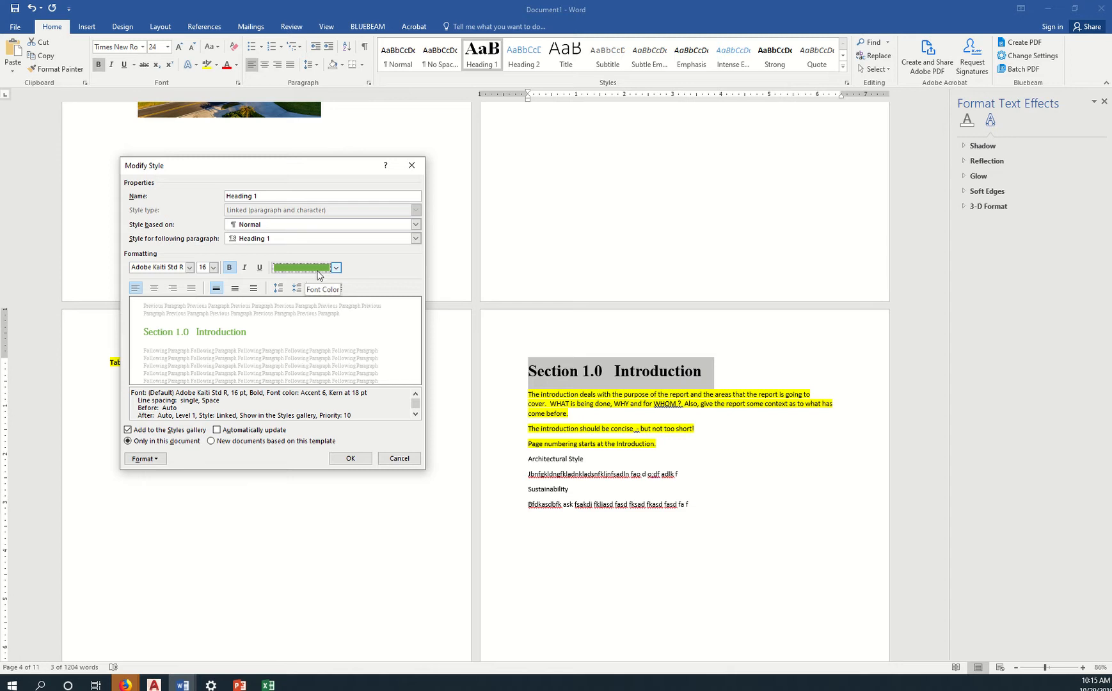
click(346, 459)
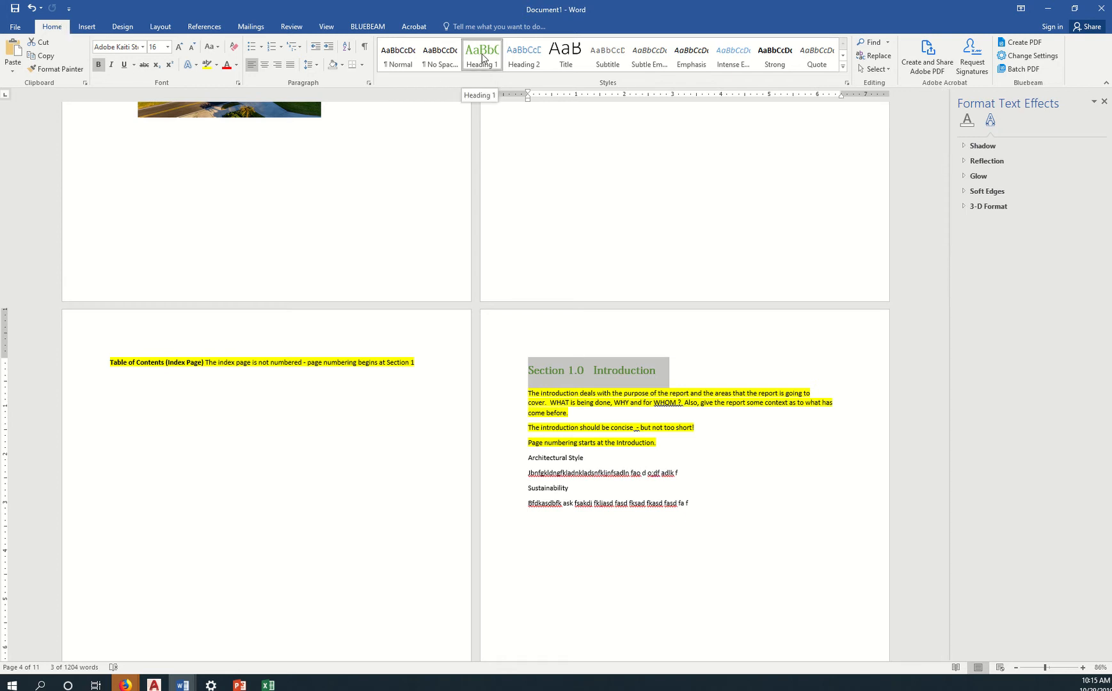
right_click(483, 58)
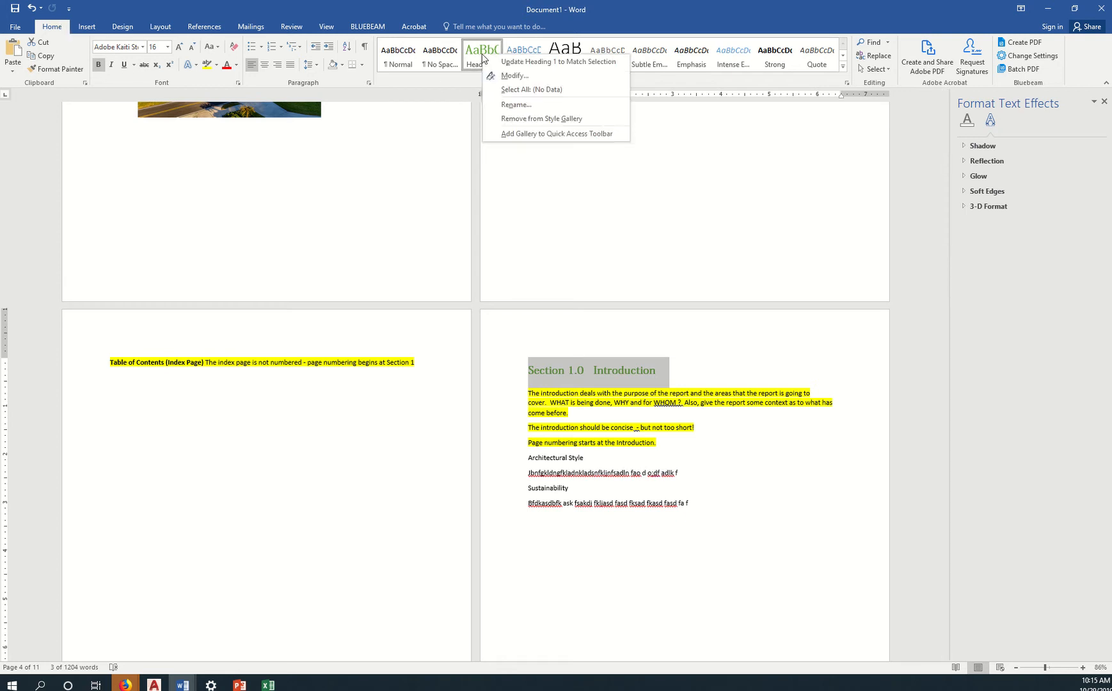
click(516, 76)
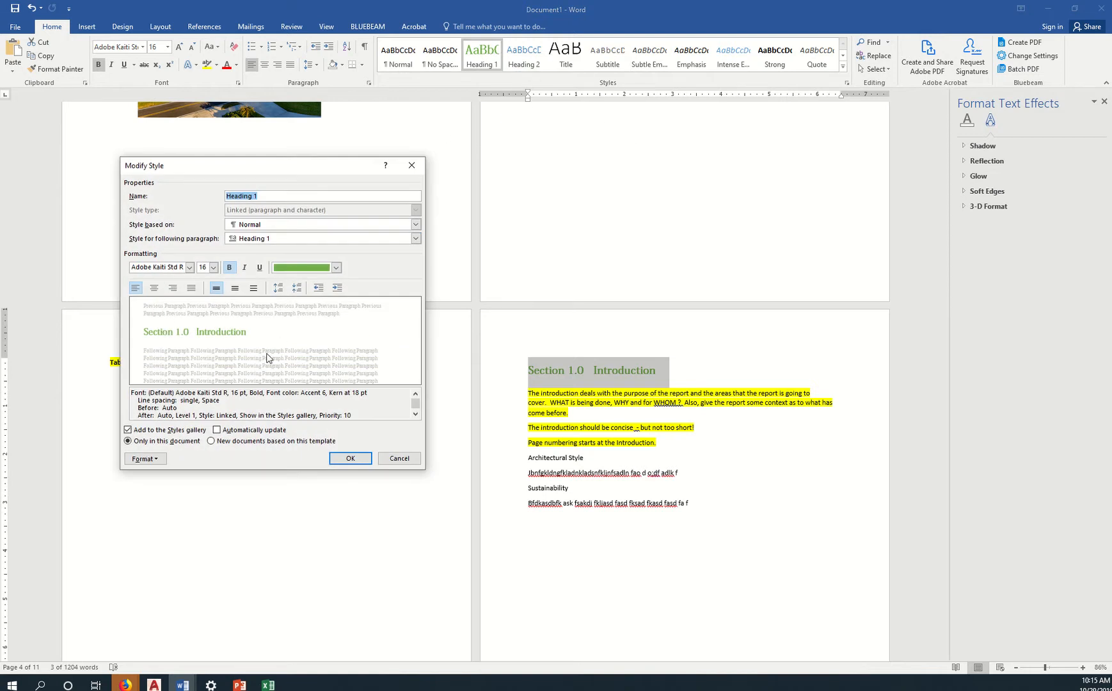
click(343, 461)
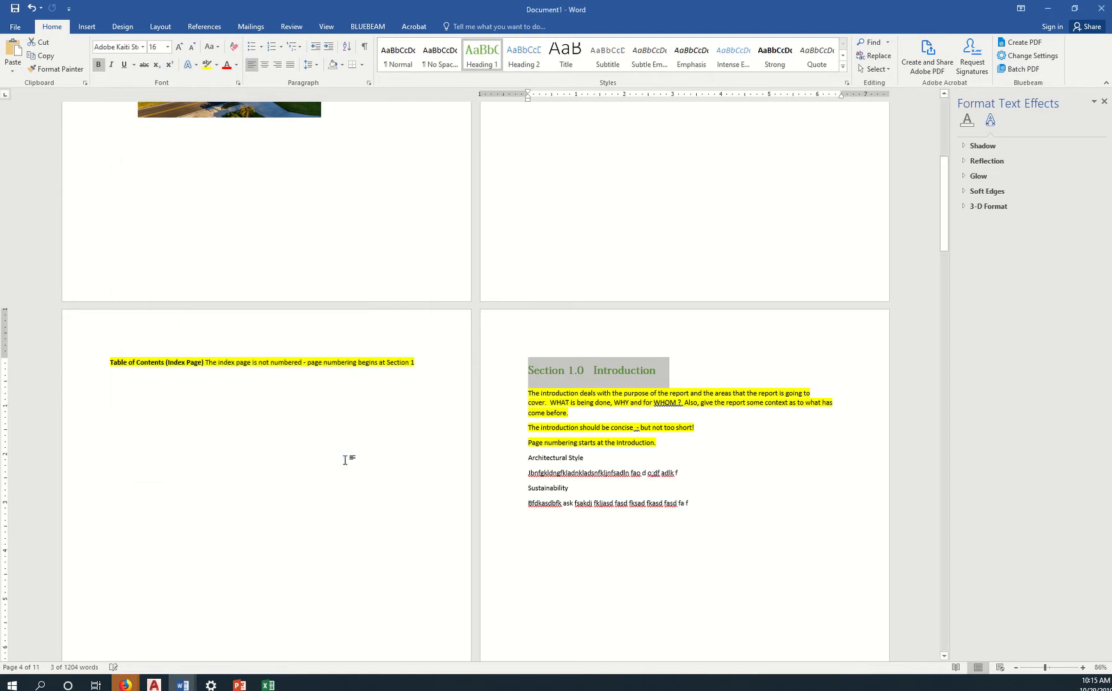
- Apply the Heading 1 style to the "Section 2.0 Architectural Features and Style" and "Section 3.0 Circulation & Zoning of the House" titles
scroll(358, 485, down, 10)
scroll(358, 484, down, 3)
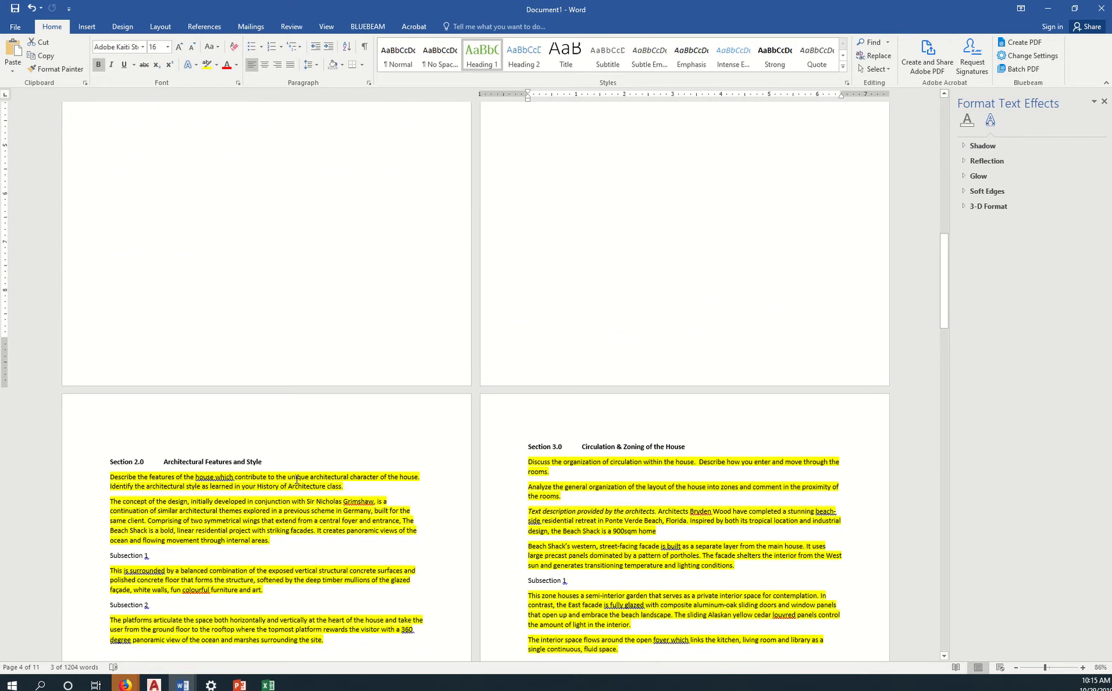
drag(286, 462, 107, 462)
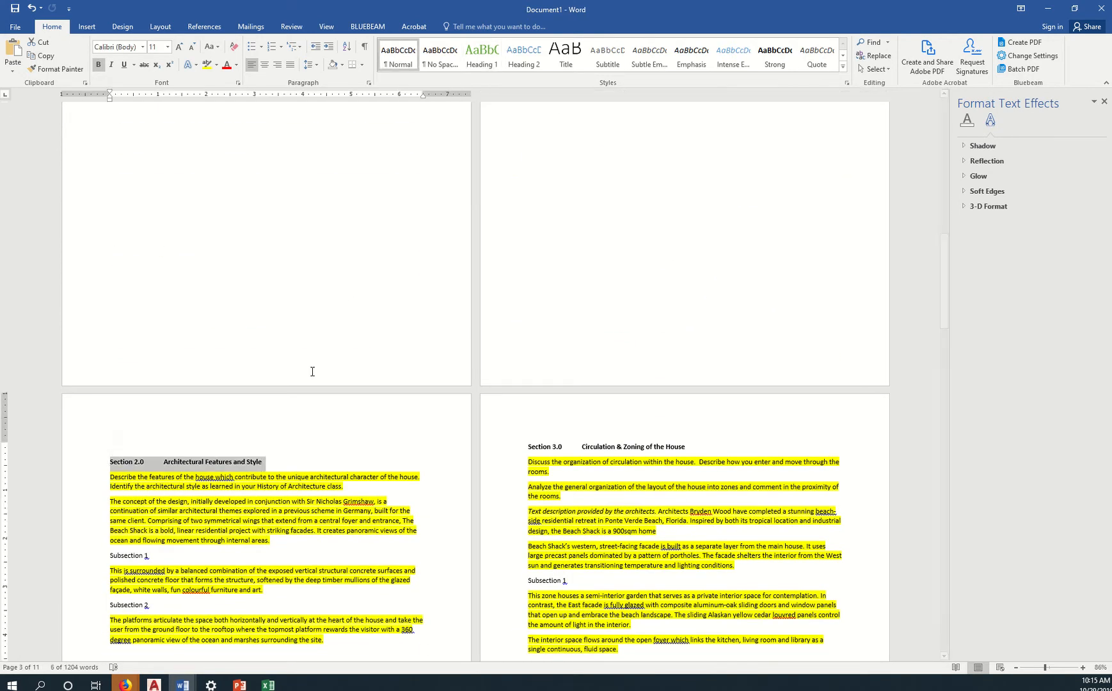
click(482, 56)
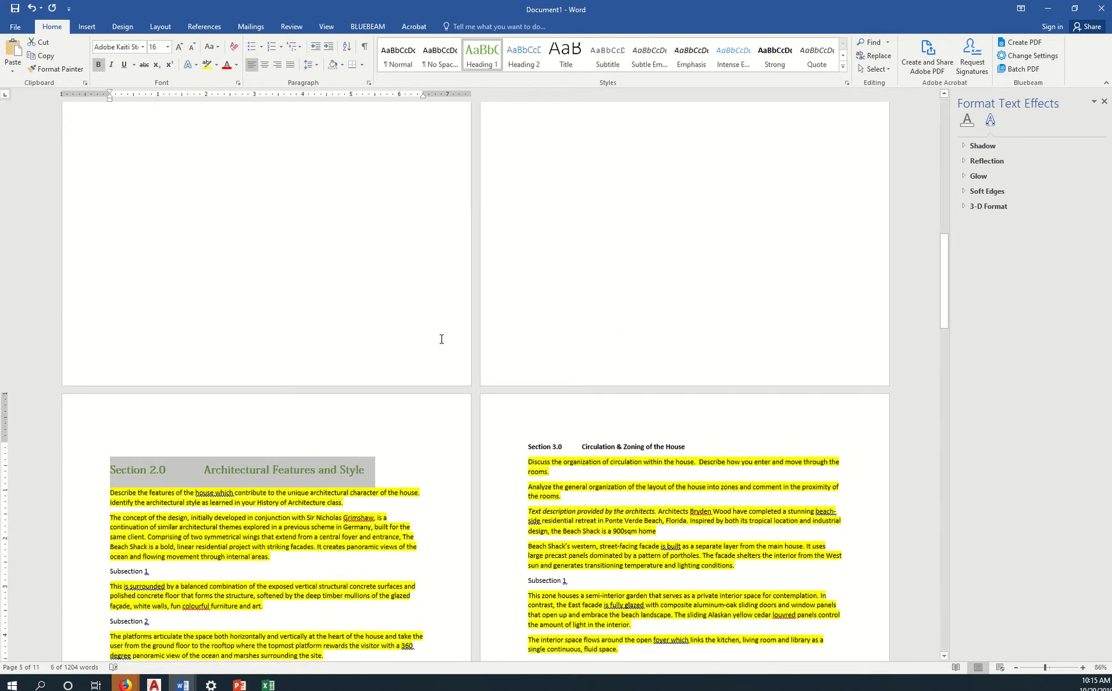
drag(698, 446, 526, 448)
click(482, 57)
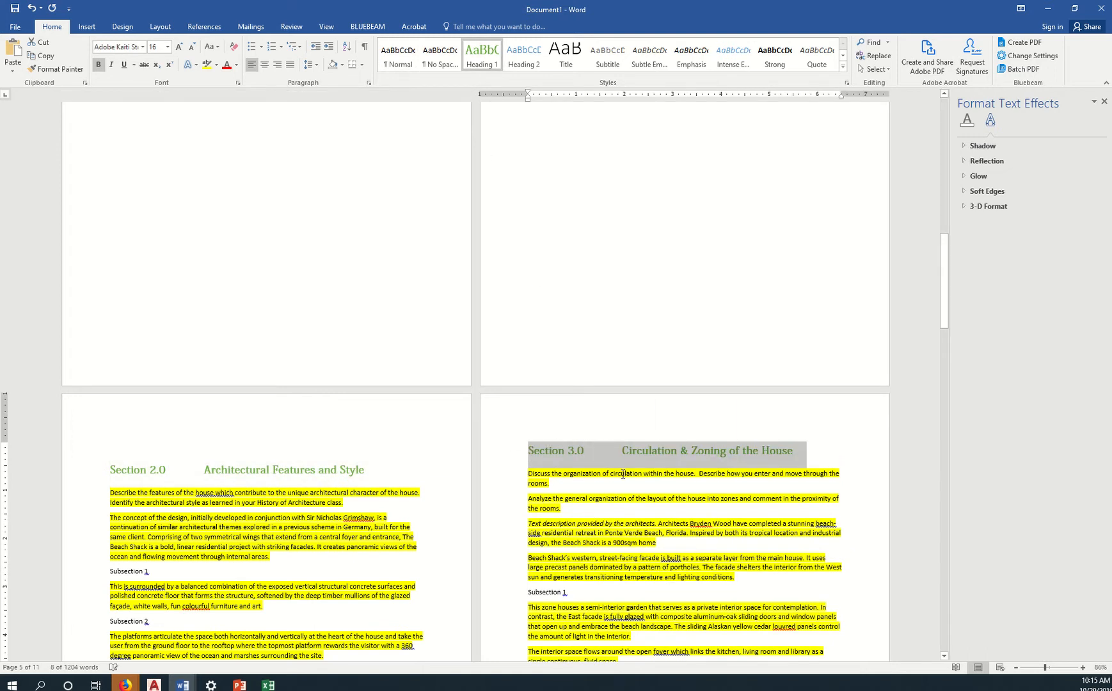
- Delete the extra spacing between "Section 3.0" and "Circulation & Zoning of the House", leaving a single space
click(622, 451)
key(BackSpace)
key(BackSpace)
key(BackSpace)
key(BackSpace)
key(BackSpace)
key(BackSpace)
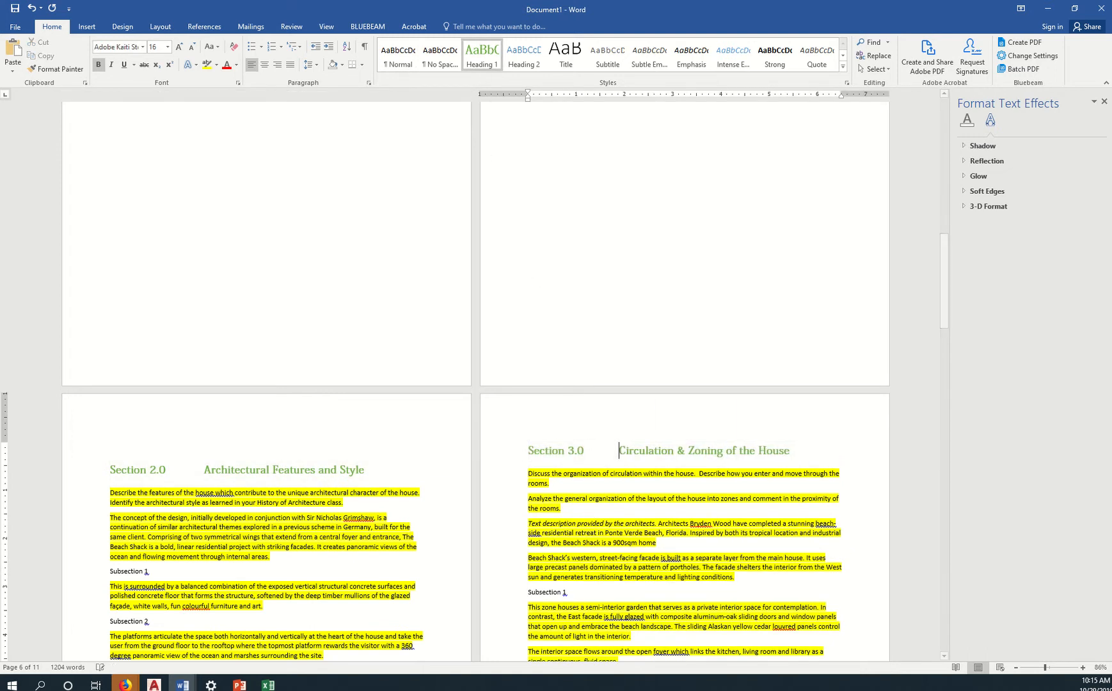
key(BackSpace)
key(BackSpace)
key(BackSpace)
key(BackSpace)
key(BackSpace)
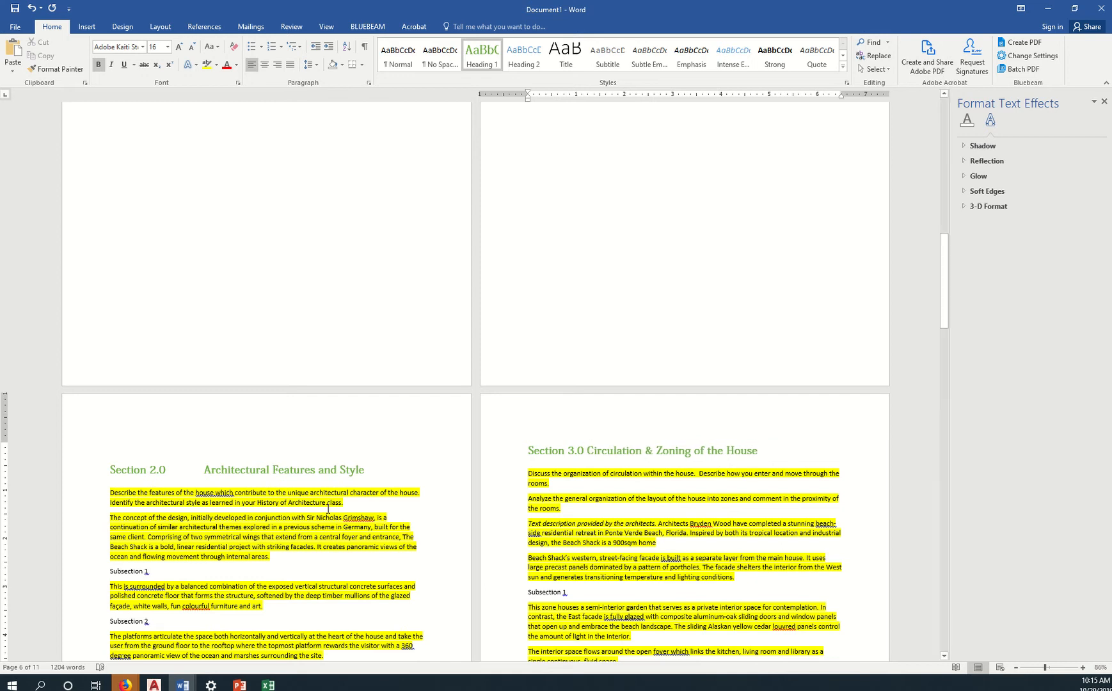
- Delete the extra spacing between "Section 2.0" and "Architectural Features and Style", leaving a single space
click(210, 472)
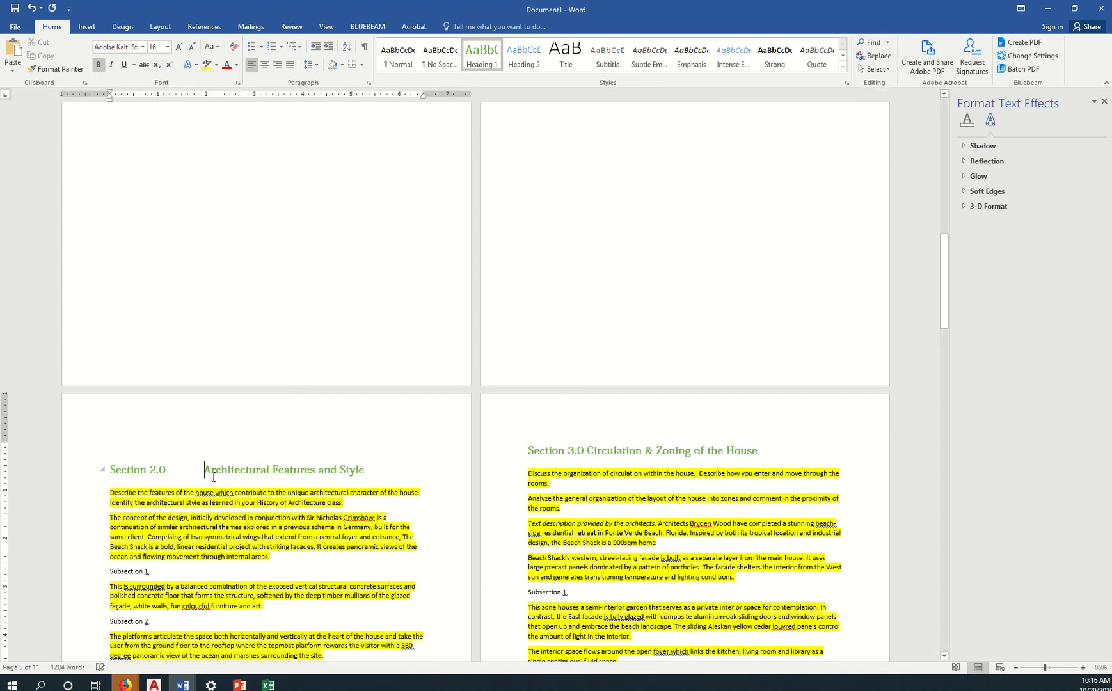
key(BackSpace)
key(BackSpace)
key(BackSpace)
key(BackSpace)
key(BackSpace)
key(BackSpace)
key(BackSpace)
key(BackSpace)
key(BackSpace)
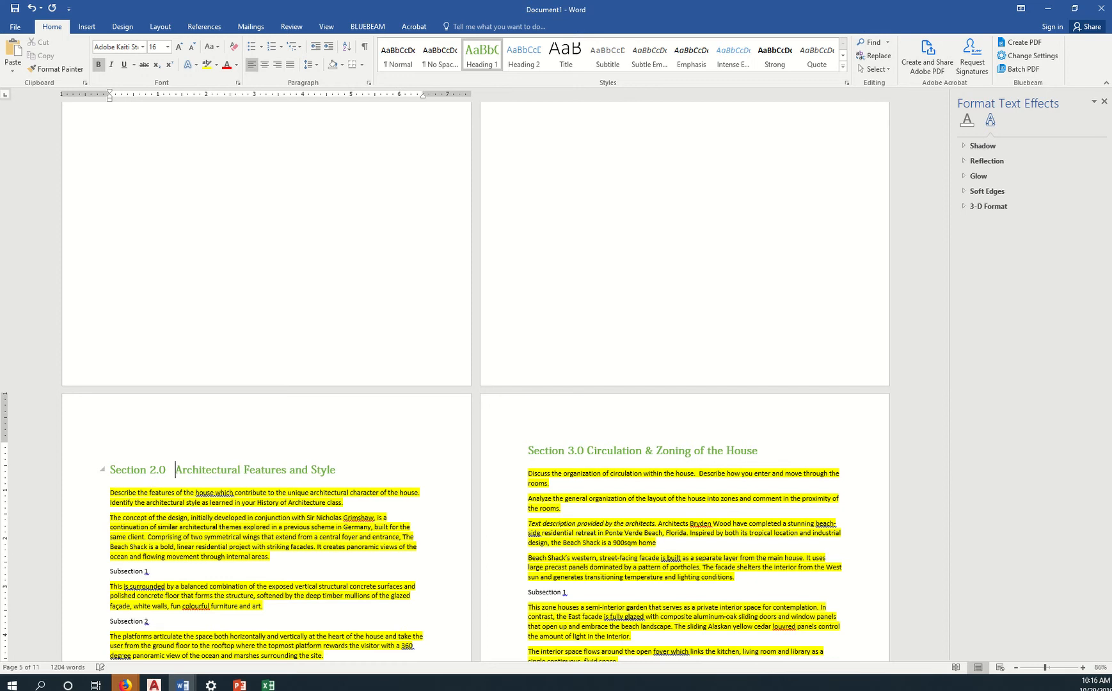
key(BackSpace)
key(BackSpace)
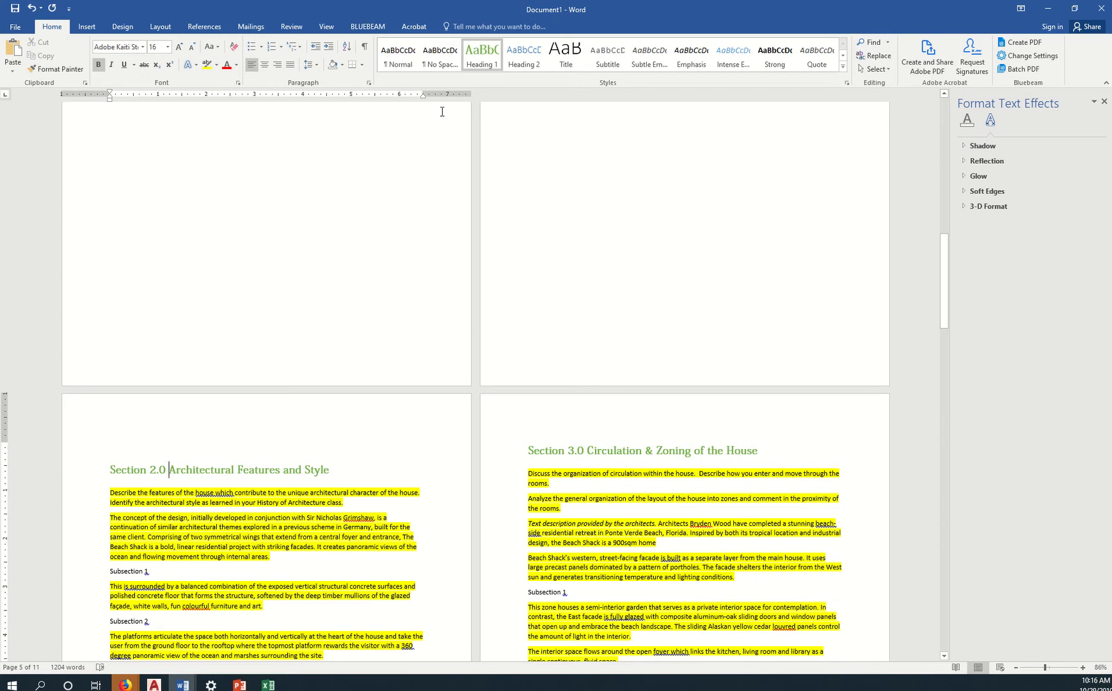
- Modify the Heading 1 style to use font size 12
right_click(471, 53)
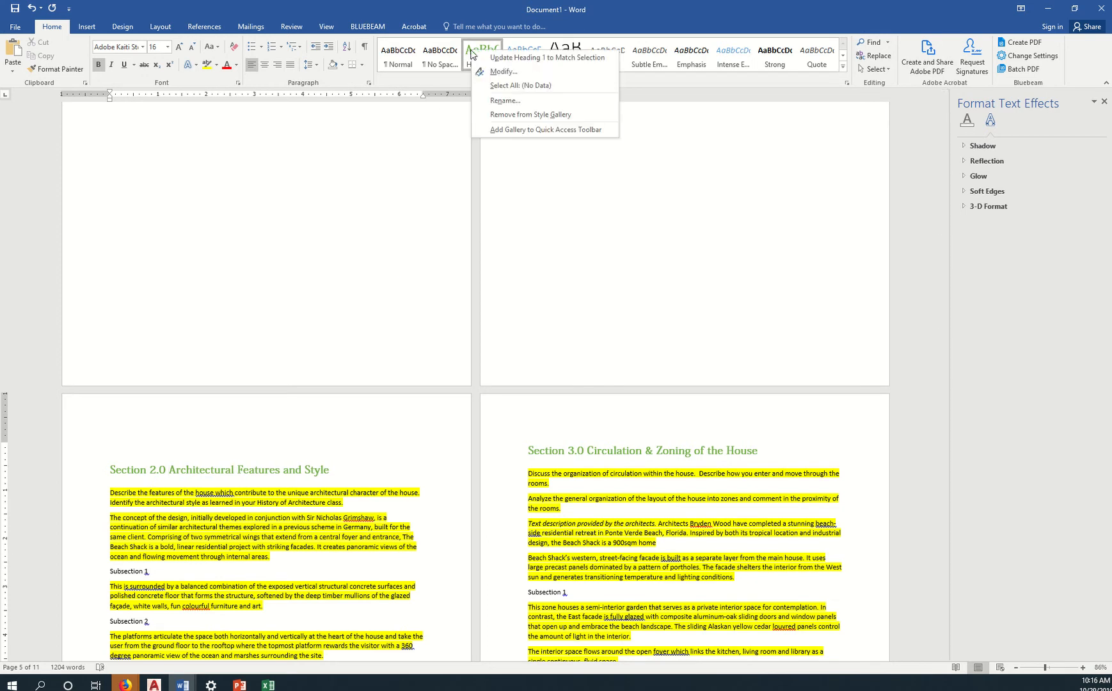
click(522, 72)
click(213, 268)
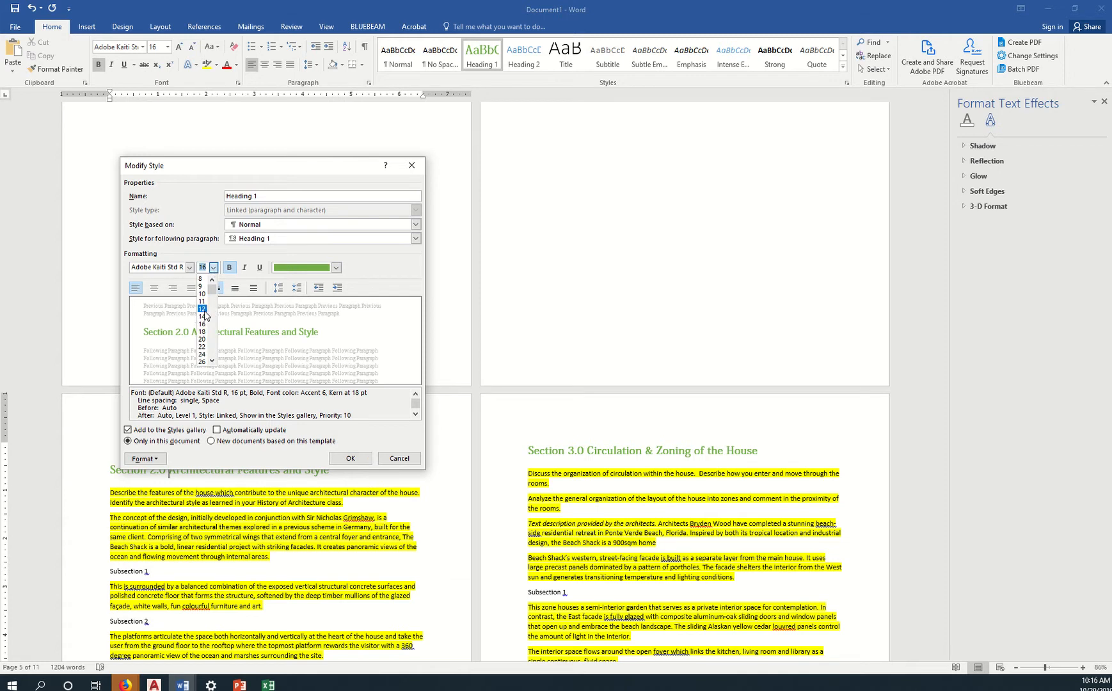
click(203, 309)
click(350, 460)
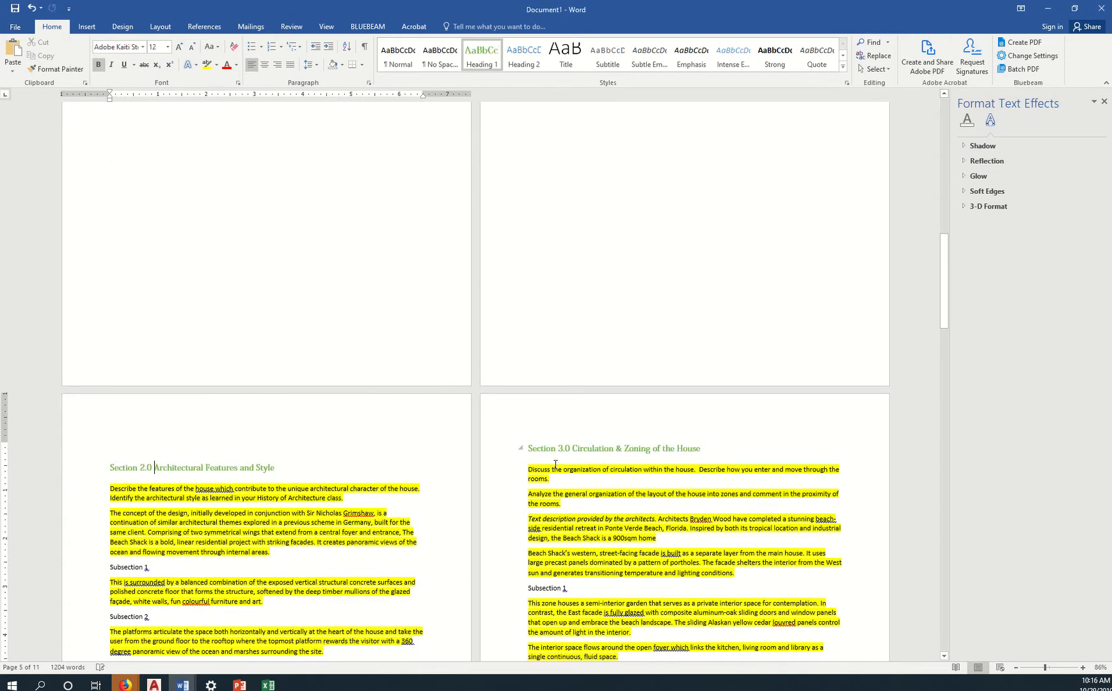
- Apply the Heading 1 style to the "Section 4.0 Construction Systems and Materials" and "Section 5.0 Conclusion/ Recommendations" titles
scroll(592, 509, up, 5)
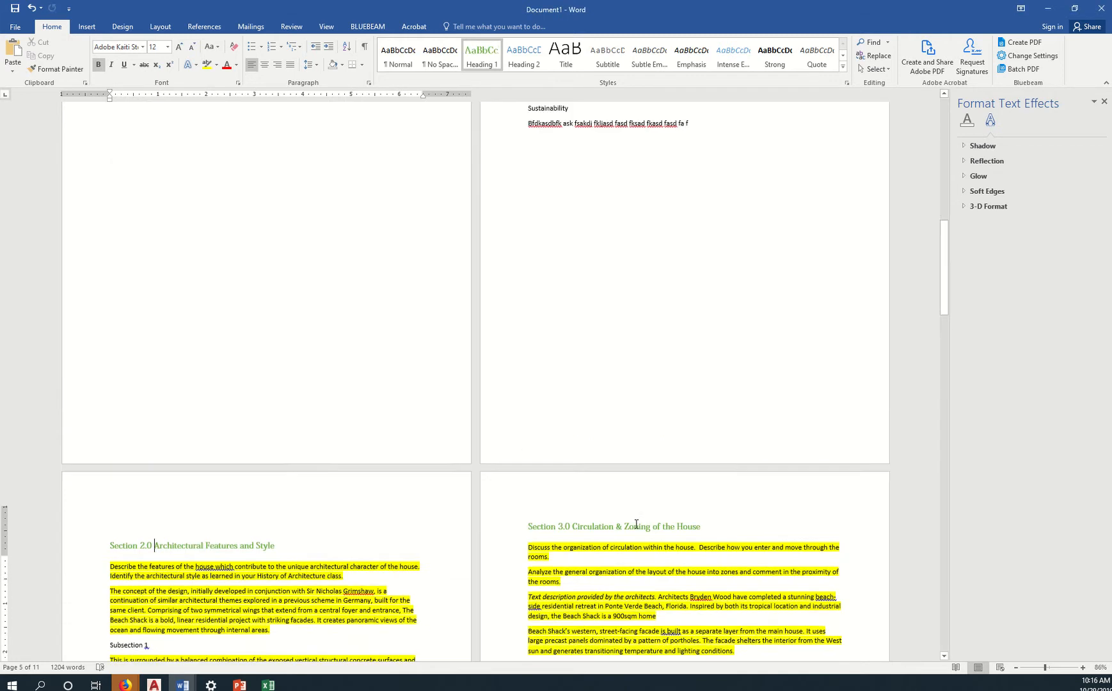
scroll(635, 525, down, 12)
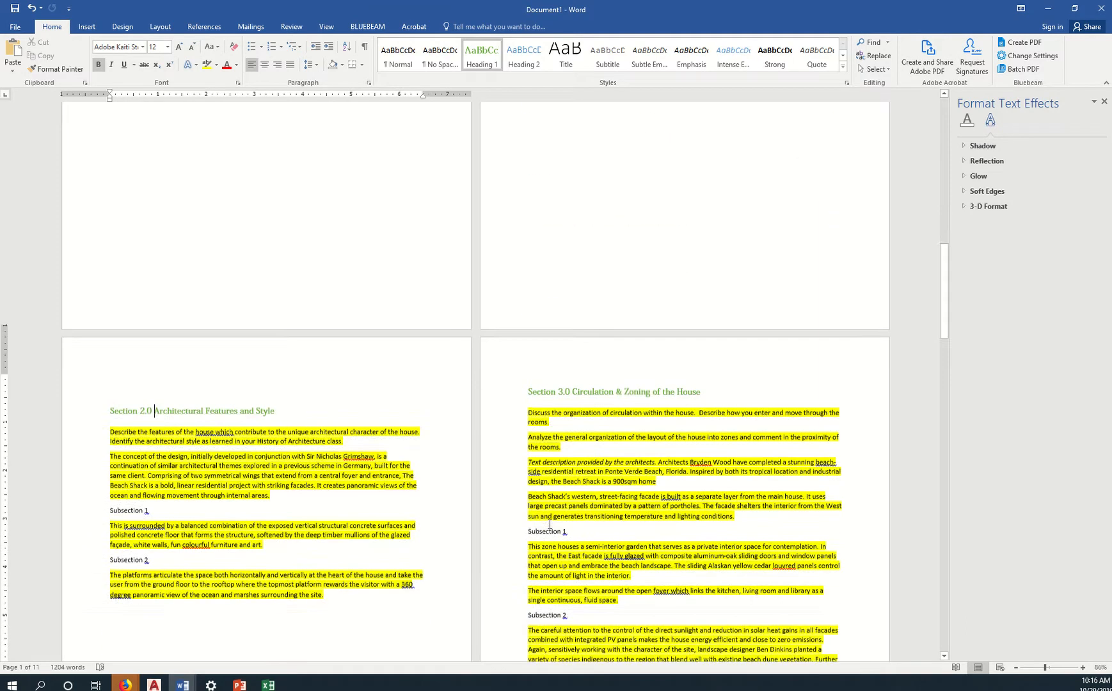
scroll(400, 529, down, 3)
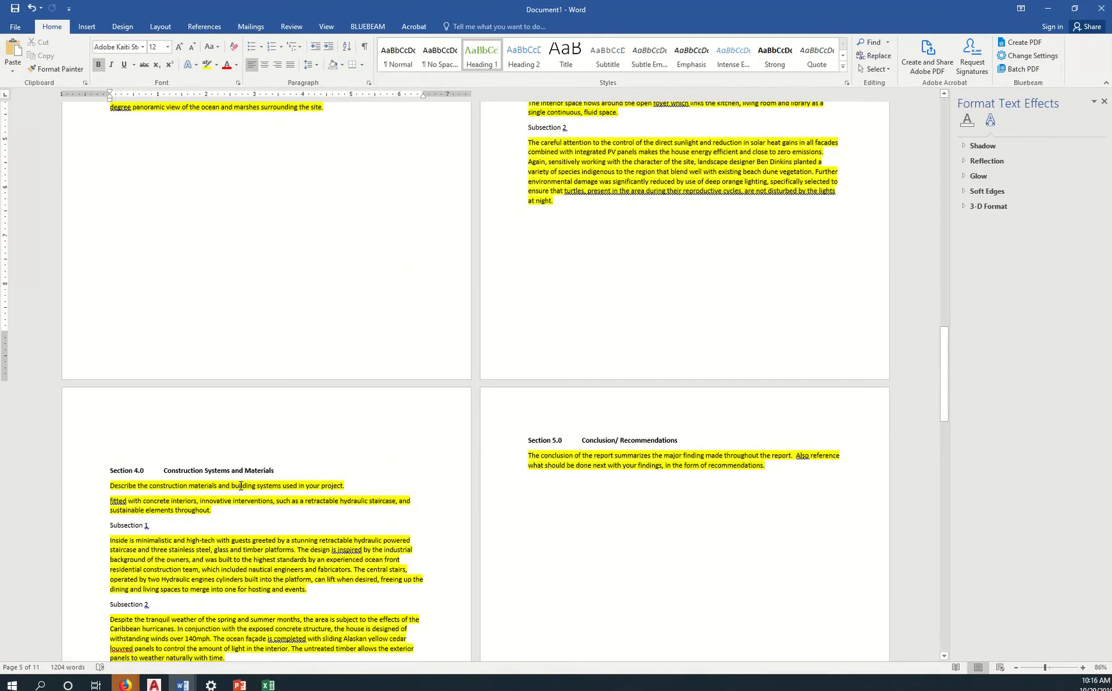
drag(276, 470, 78, 471)
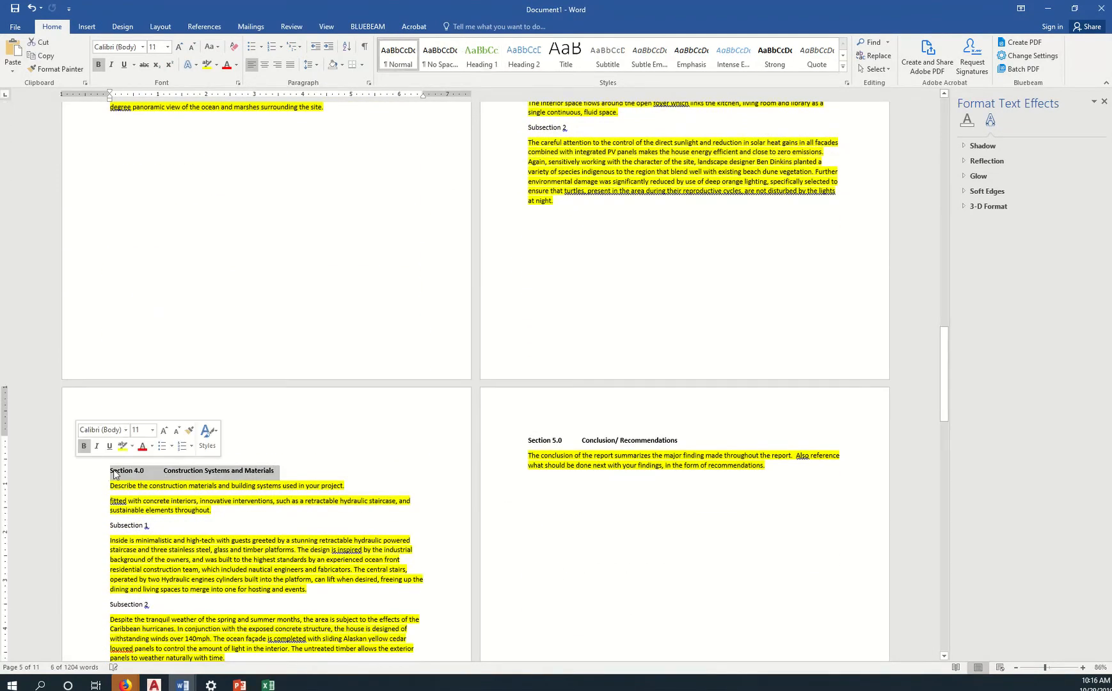
click(481, 57)
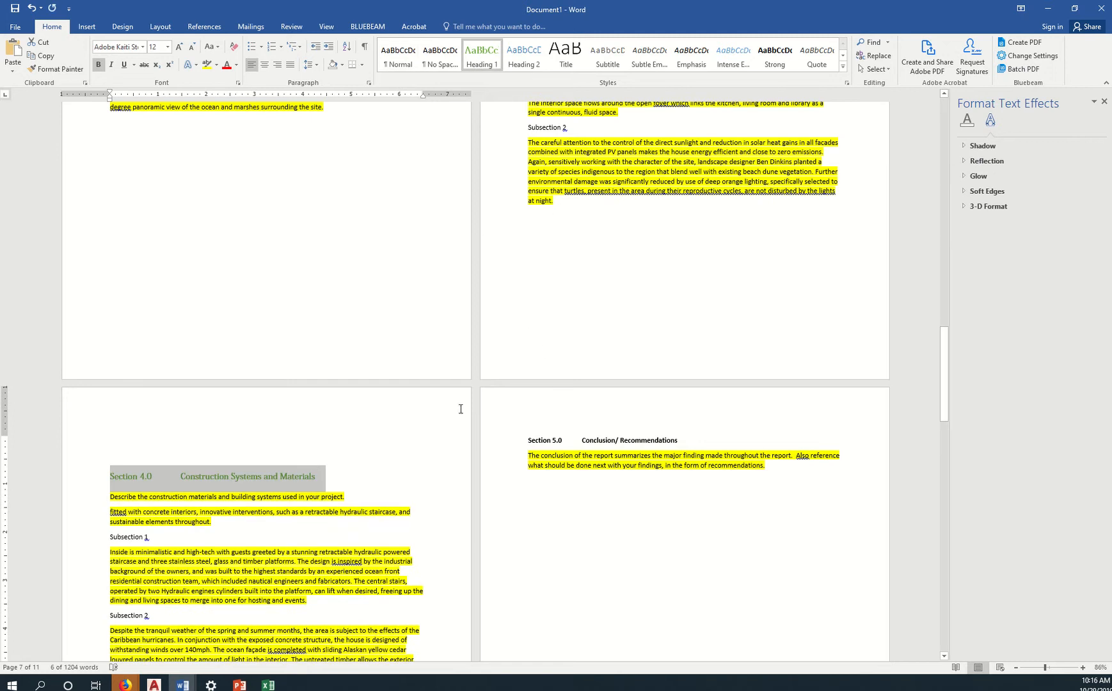
drag(696, 441, 521, 440)
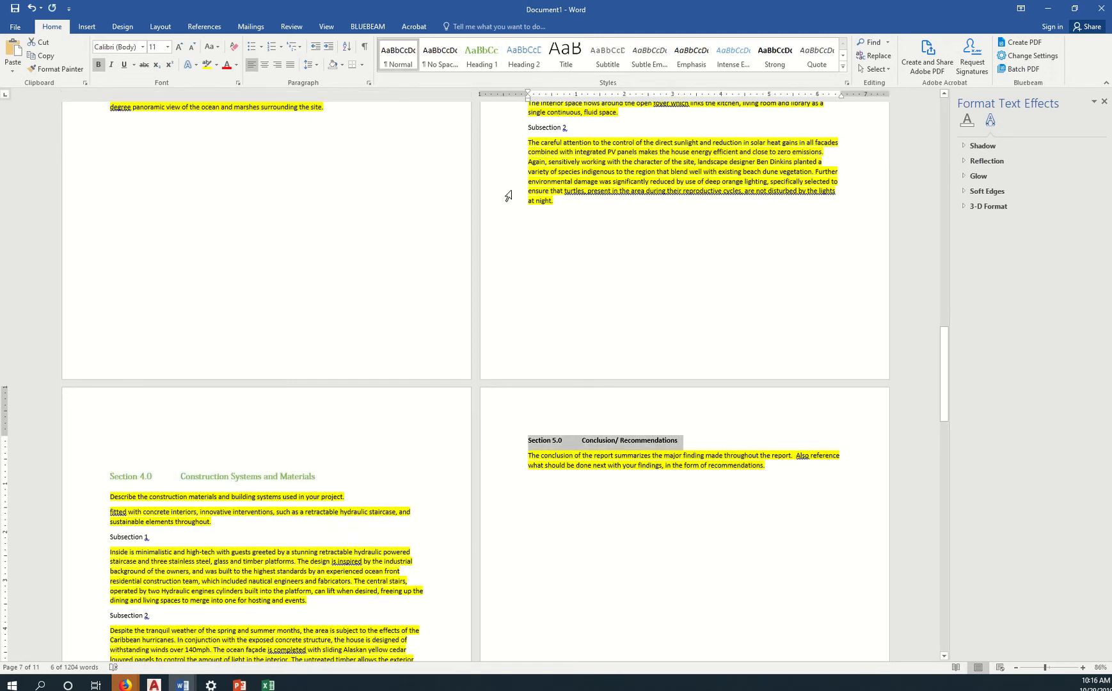
click(483, 63)
- Apply the Heading 1 style to the "Appendices" title and the "Appendix B Area Computation, Construction Cost Spreadsheet and Analysis" title
scroll(253, 476, down, 10)
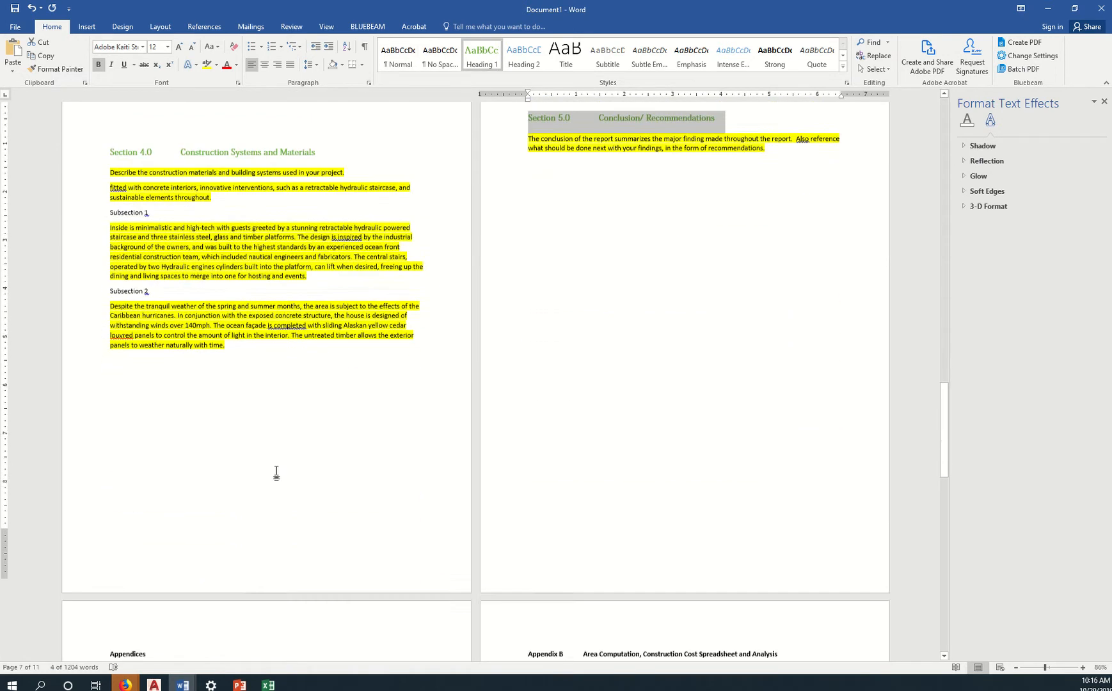
scroll(253, 477, down, 1)
drag(152, 455, 111, 454)
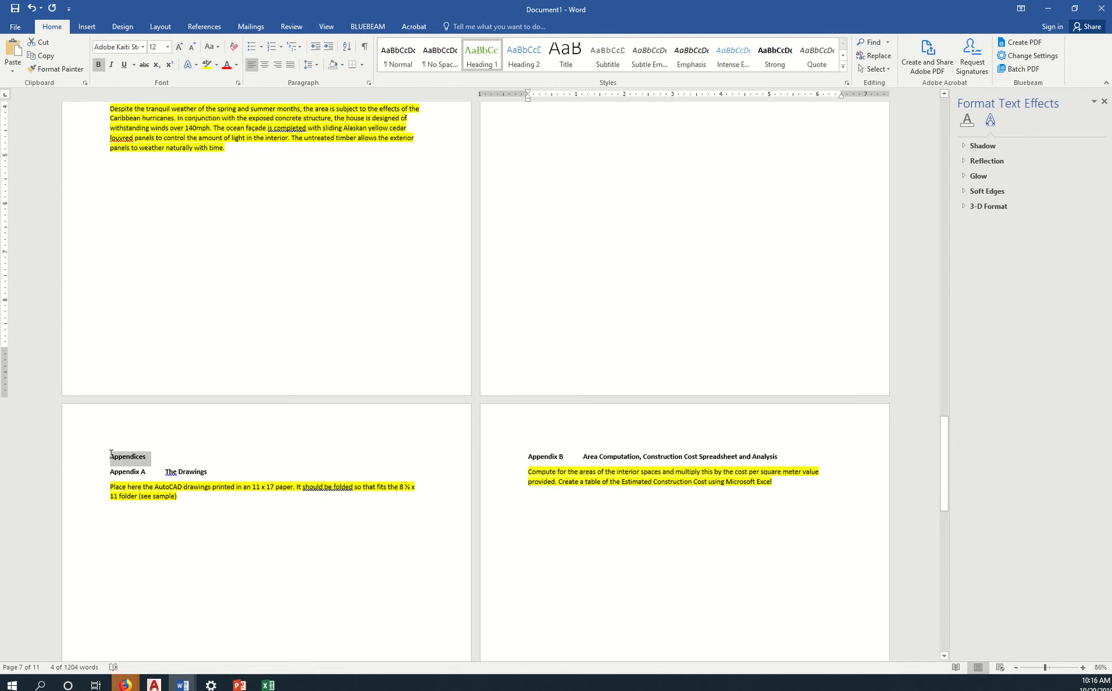
click(486, 61)
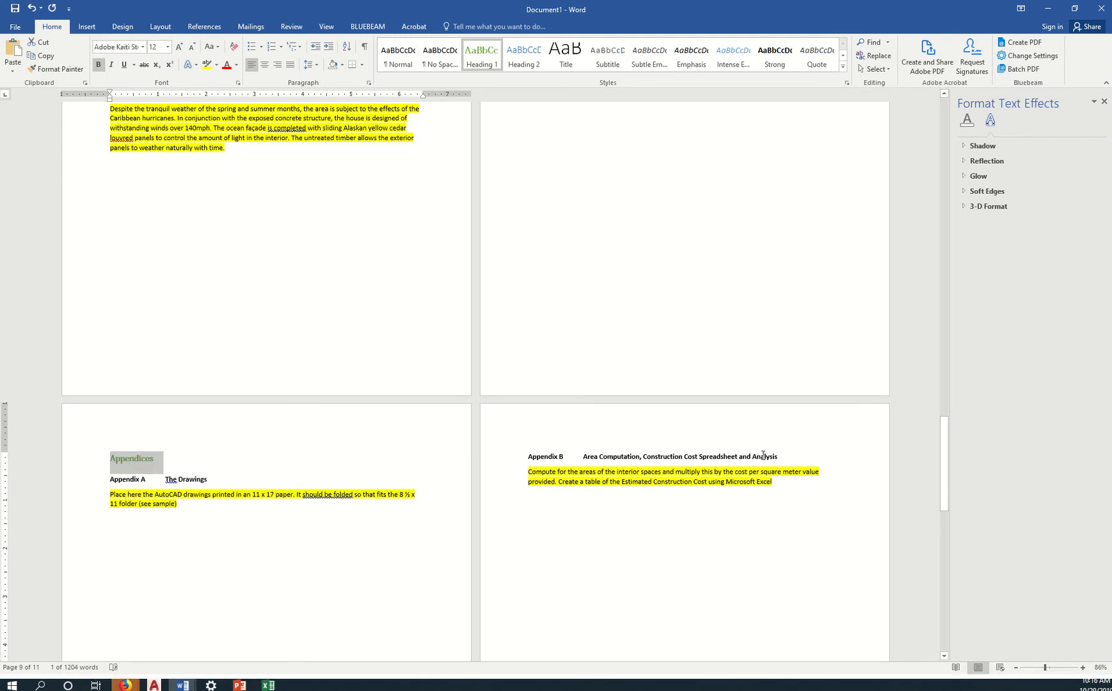
drag(781, 459, 498, 454)
click(483, 58)
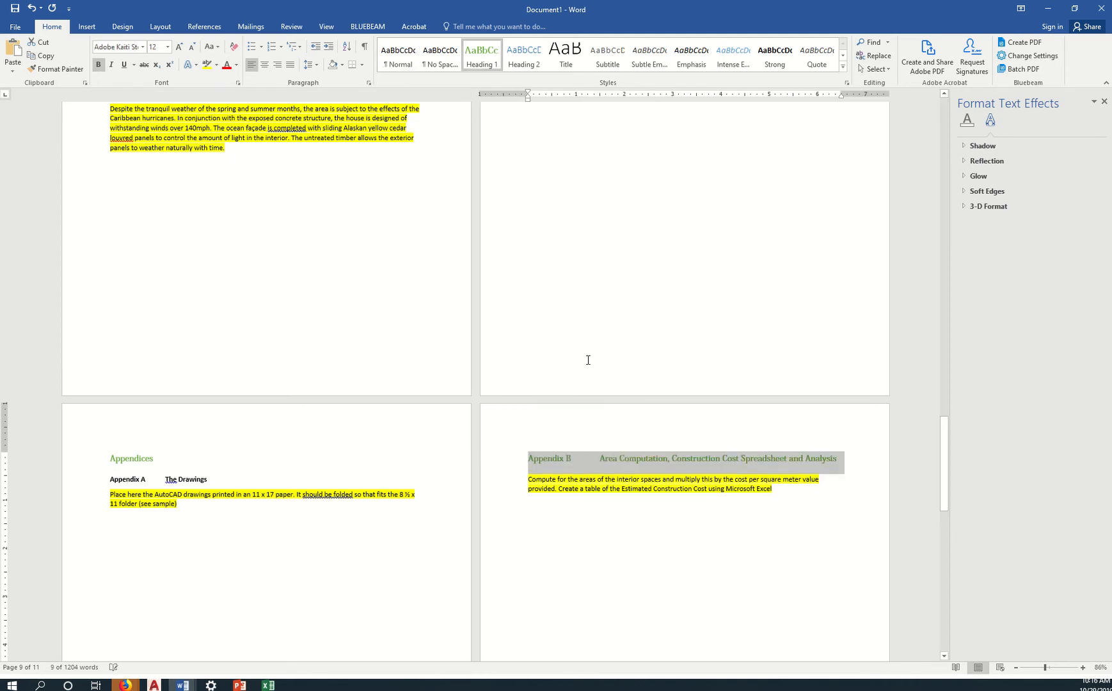
- Delete the wide gap between "Appendix B" and "Area Computation" in the Appendix B title
click(596, 453)
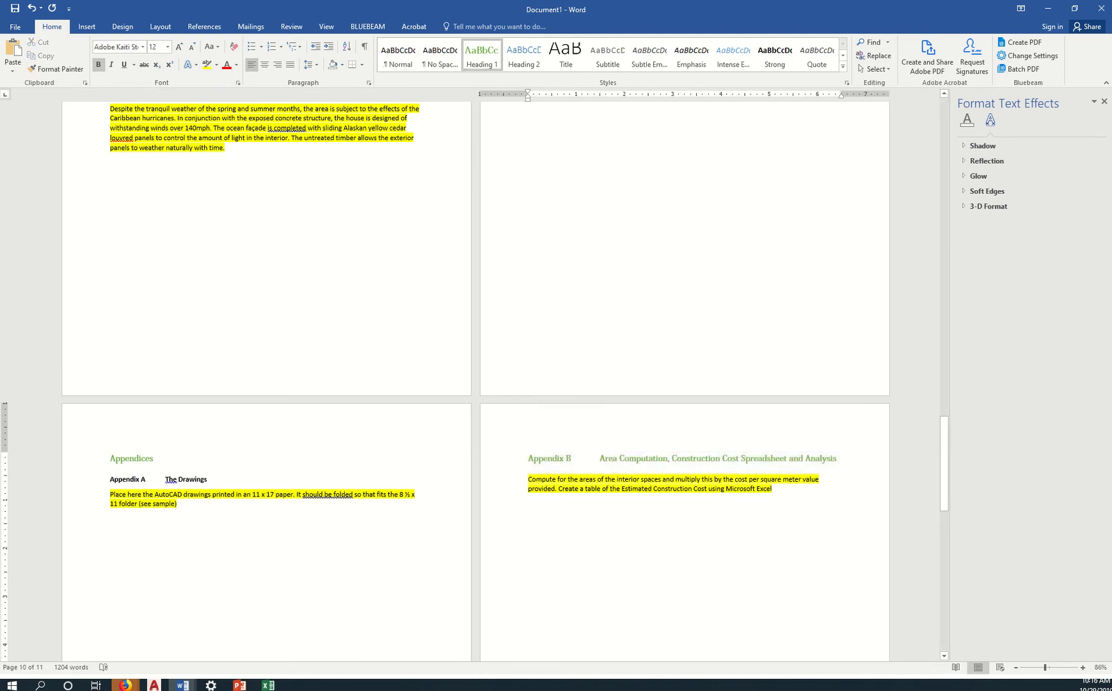
key(BackSpace)
key(BackSpace)
key(BackSpace)
key(BackSpace)
key(BackSpace)
key(BackSpace)
key(BackSpace)
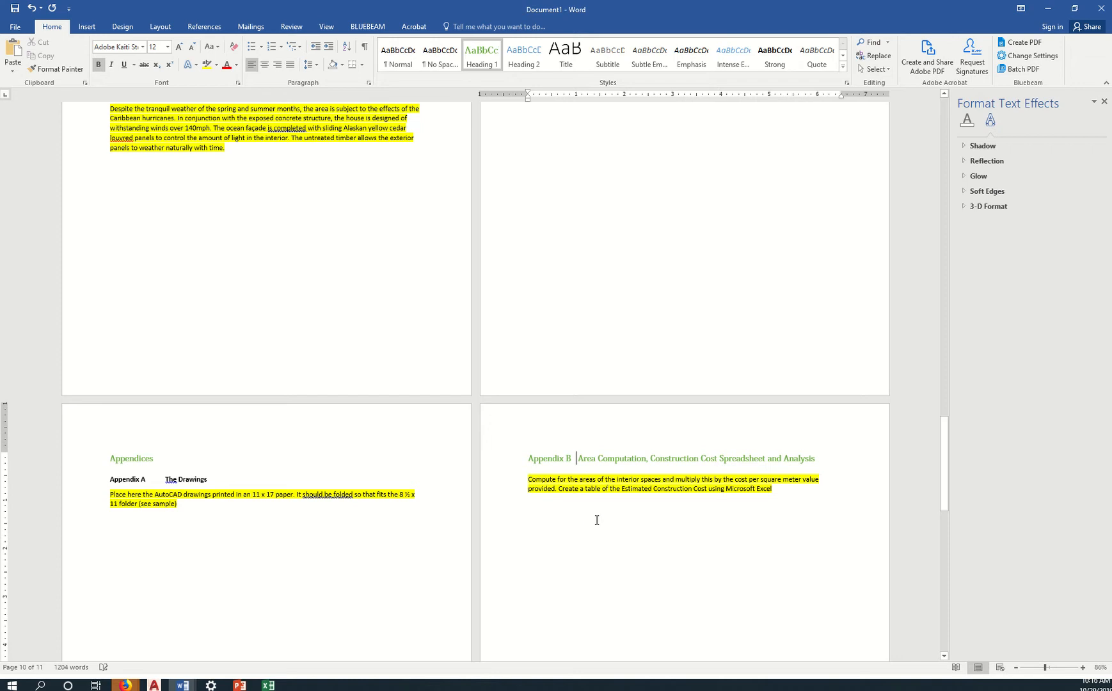
key(BackSpace)
- Apply the Heading 2 style to the "Appendix B Area Computation, Construction Cost Spreadsheet and Analysis" title
scroll(130, 461, up, 2)
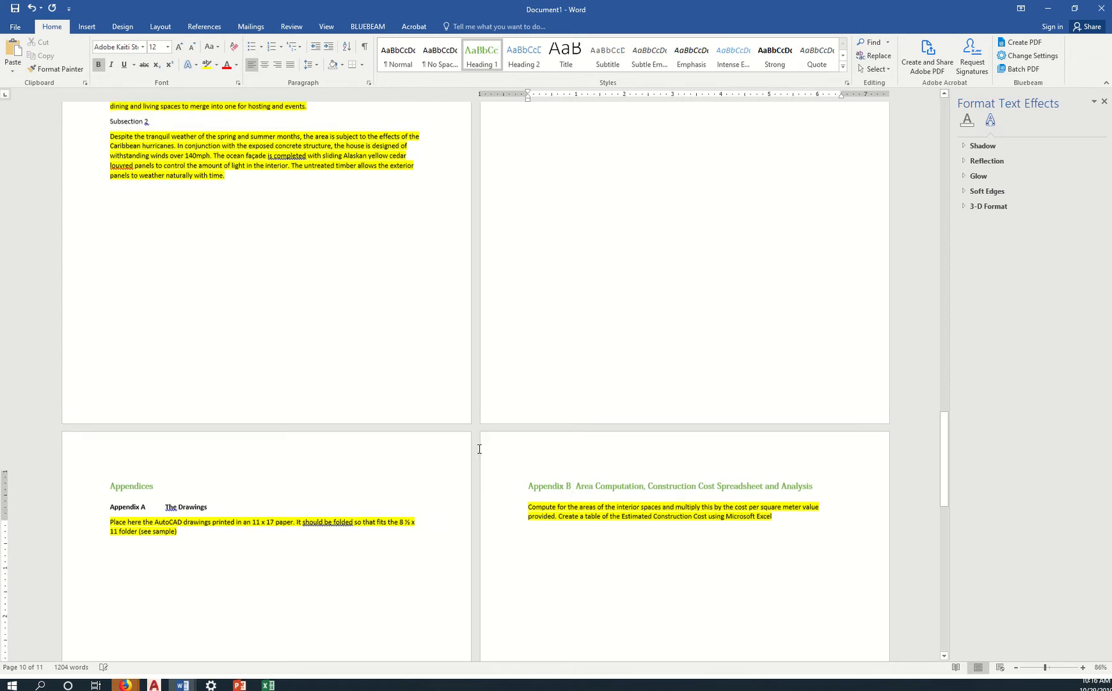
drag(216, 543, 121, 551)
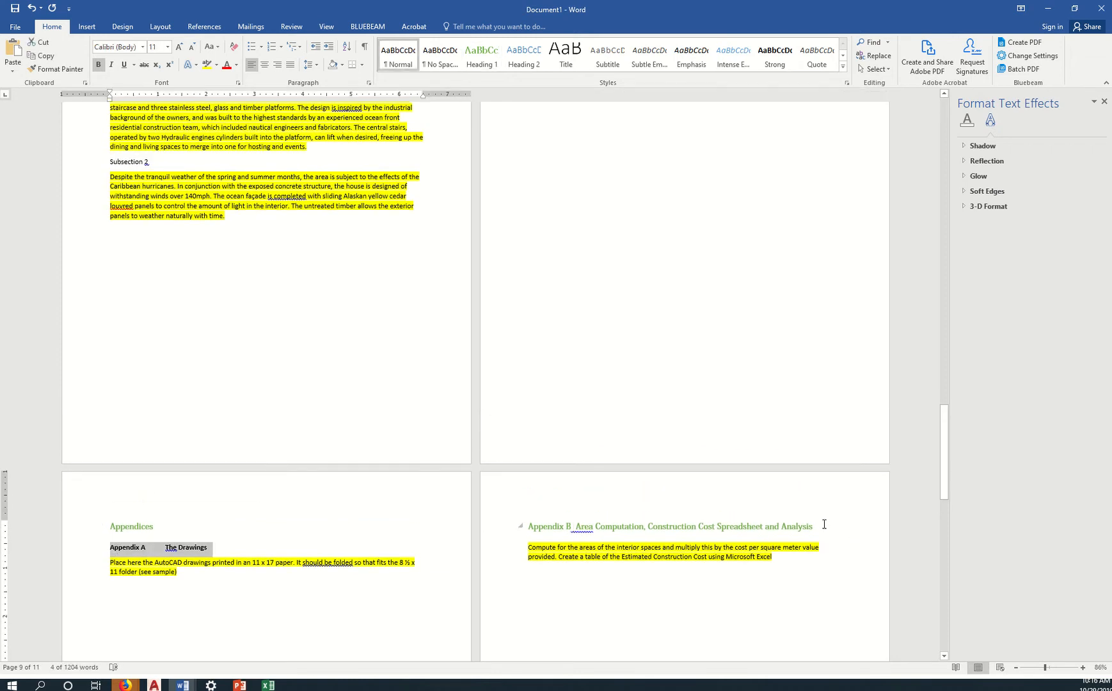
drag(826, 525, 492, 524)
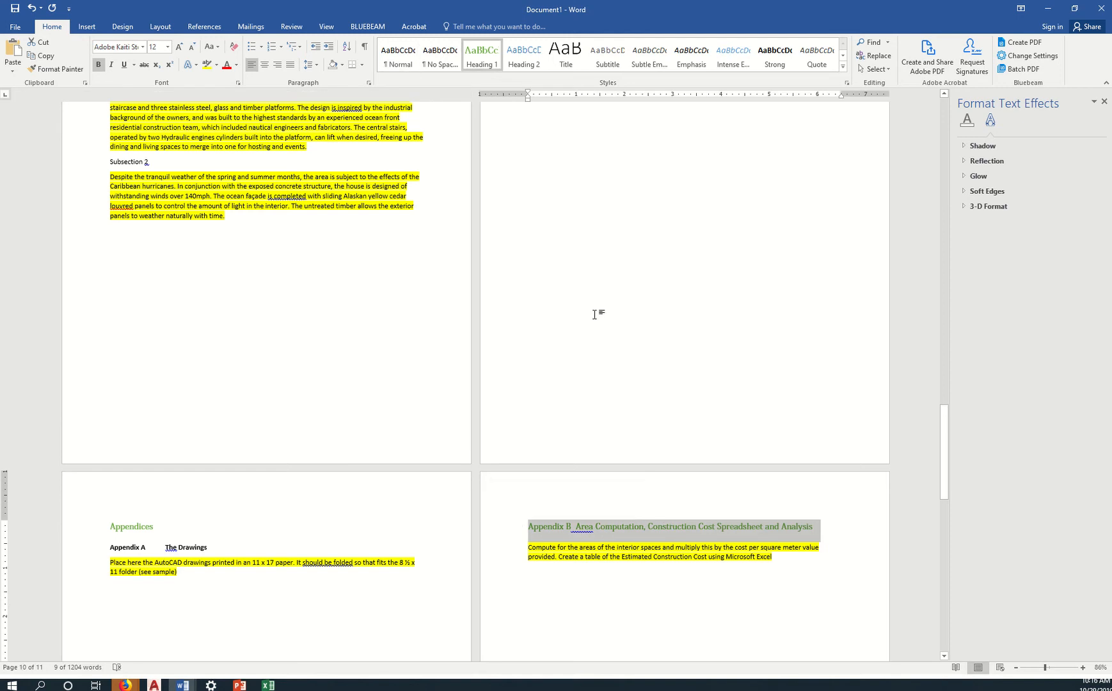
click(526, 57)
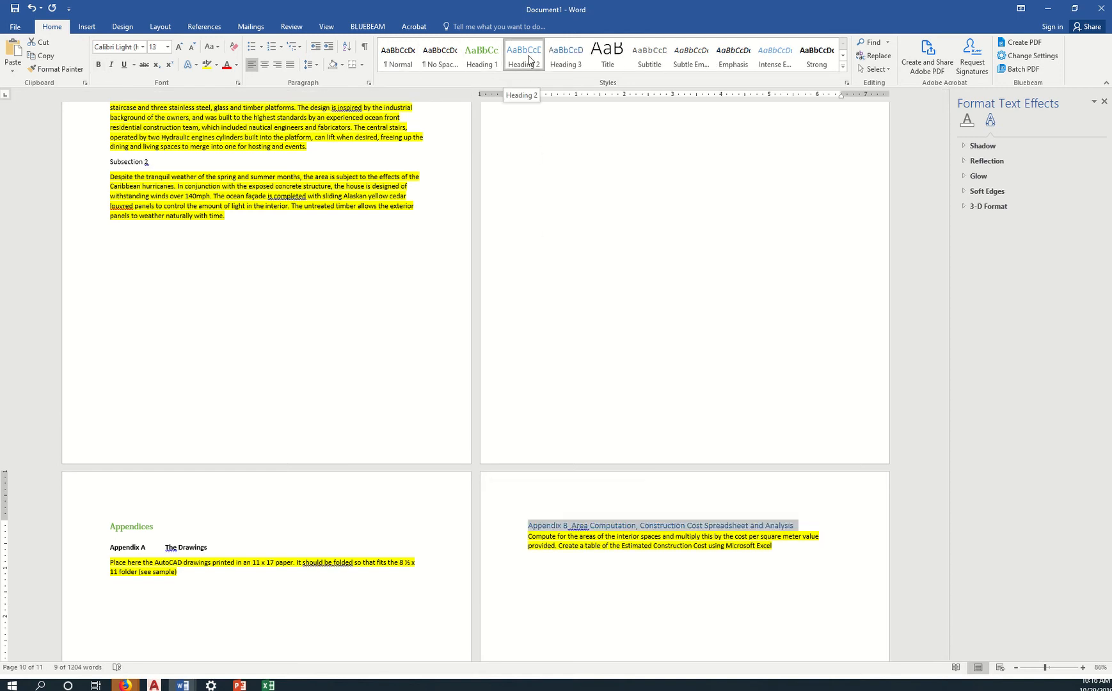
- Modify the Heading 2 style to use the Green, Accent 6 font color
right_click(529, 60)
click(556, 77)
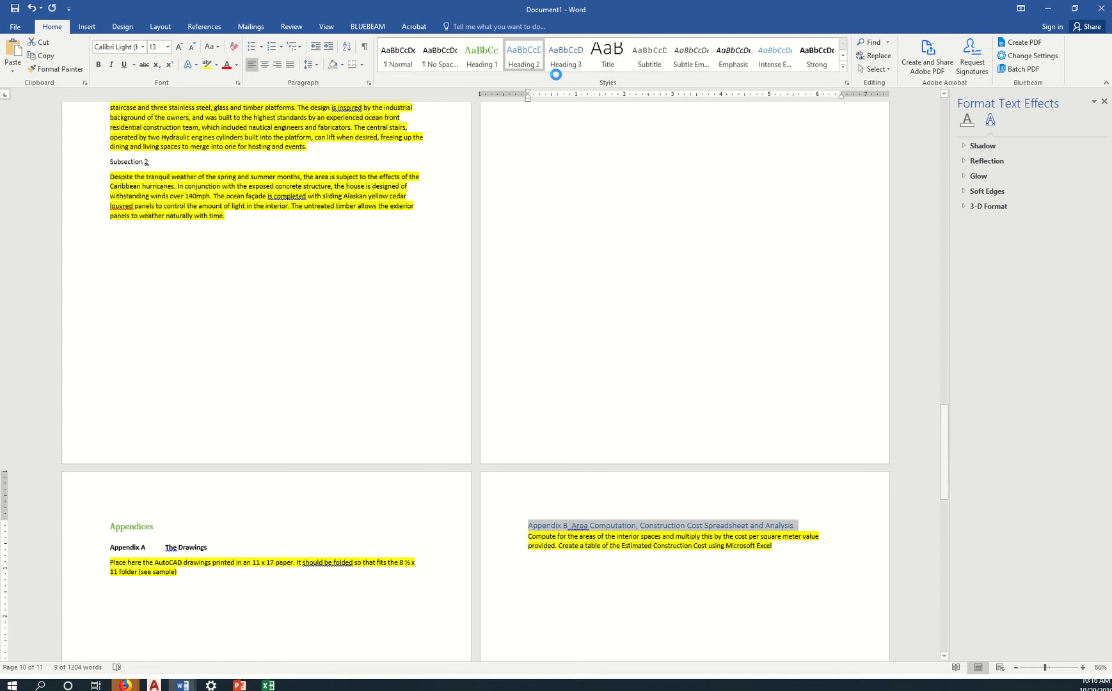
click(335, 268)
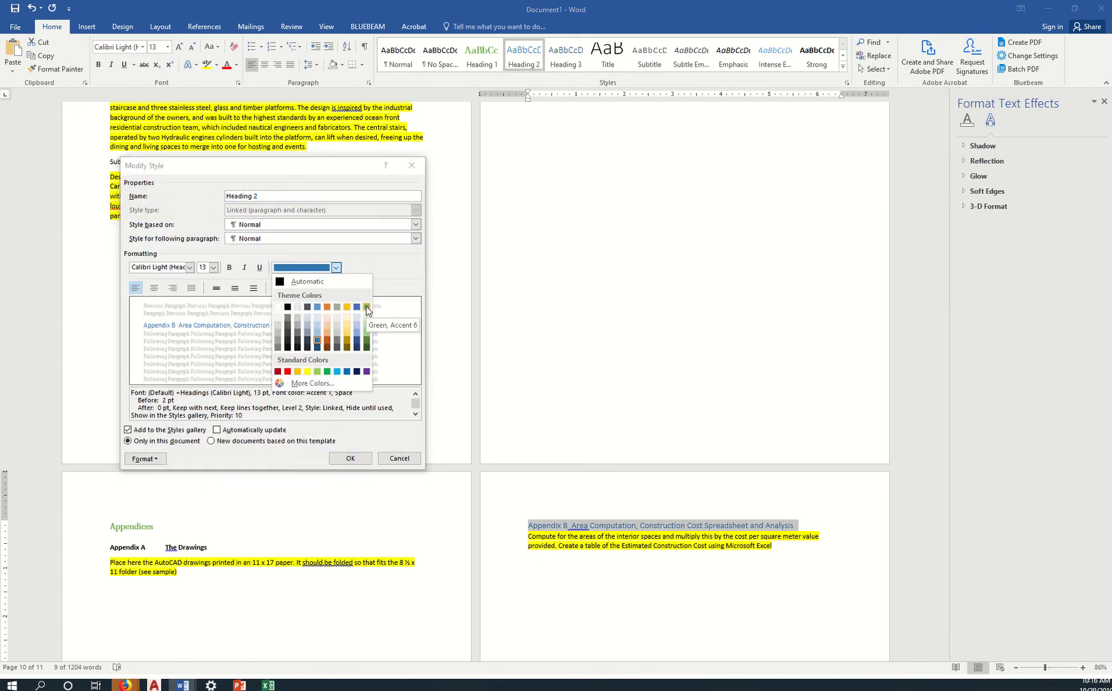
click(366, 306)
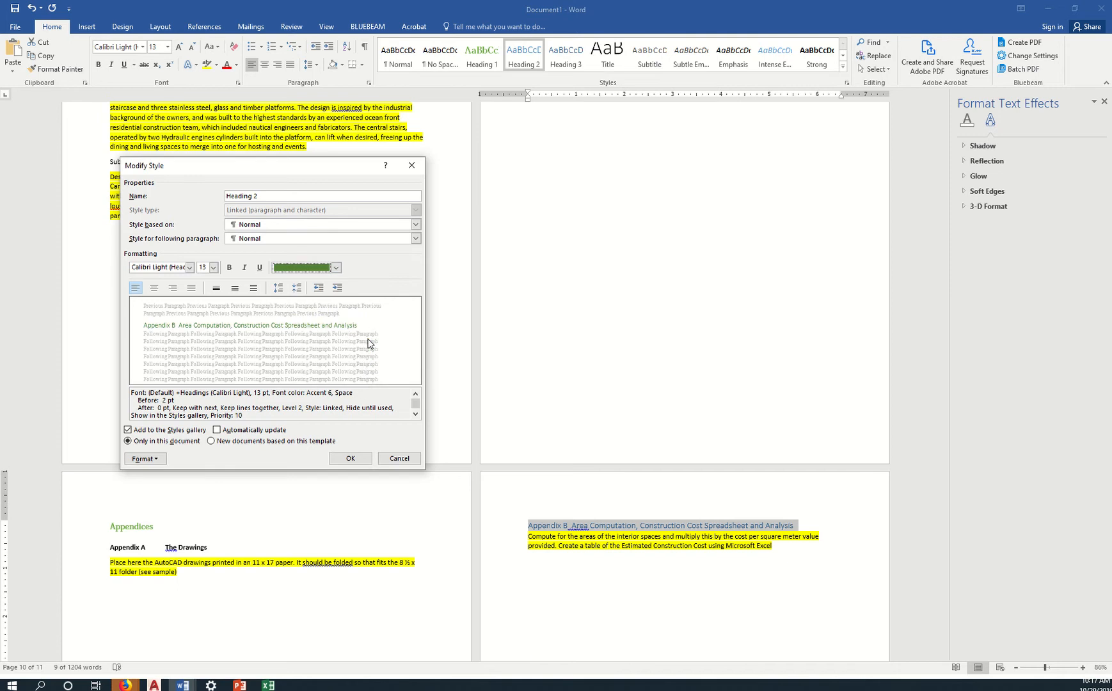
click(351, 458)
click(595, 598)
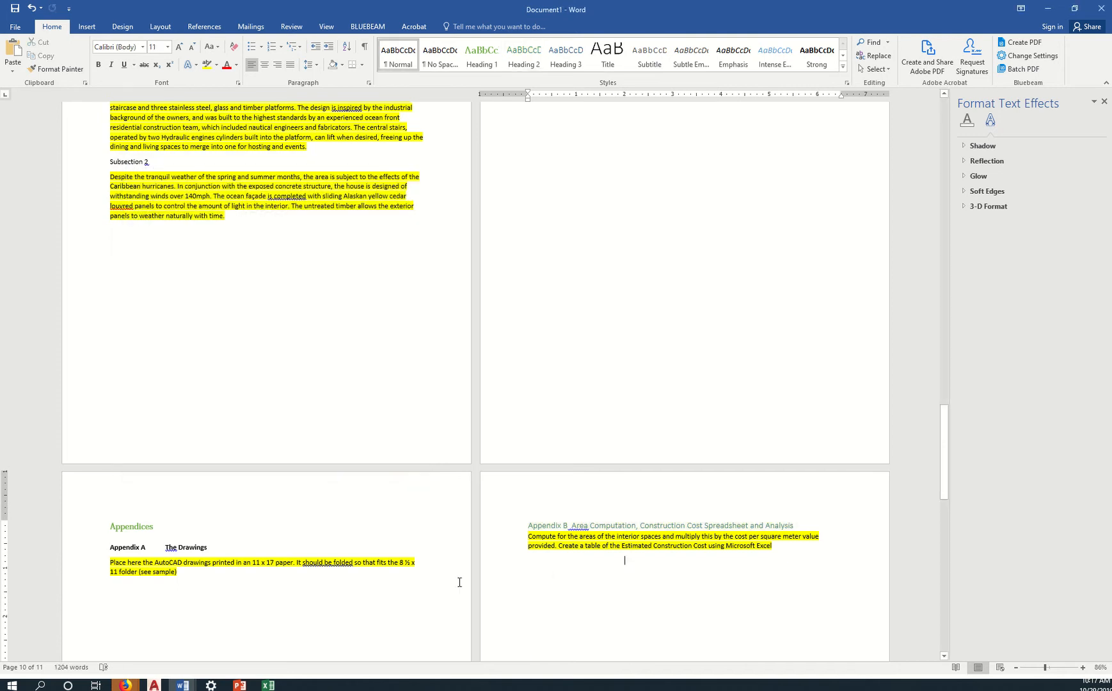
- Apply the Heading 2 style to the "Appendix A The Drawings" title and delete the wide gap before "The Drawings"
drag(227, 552, 105, 552)
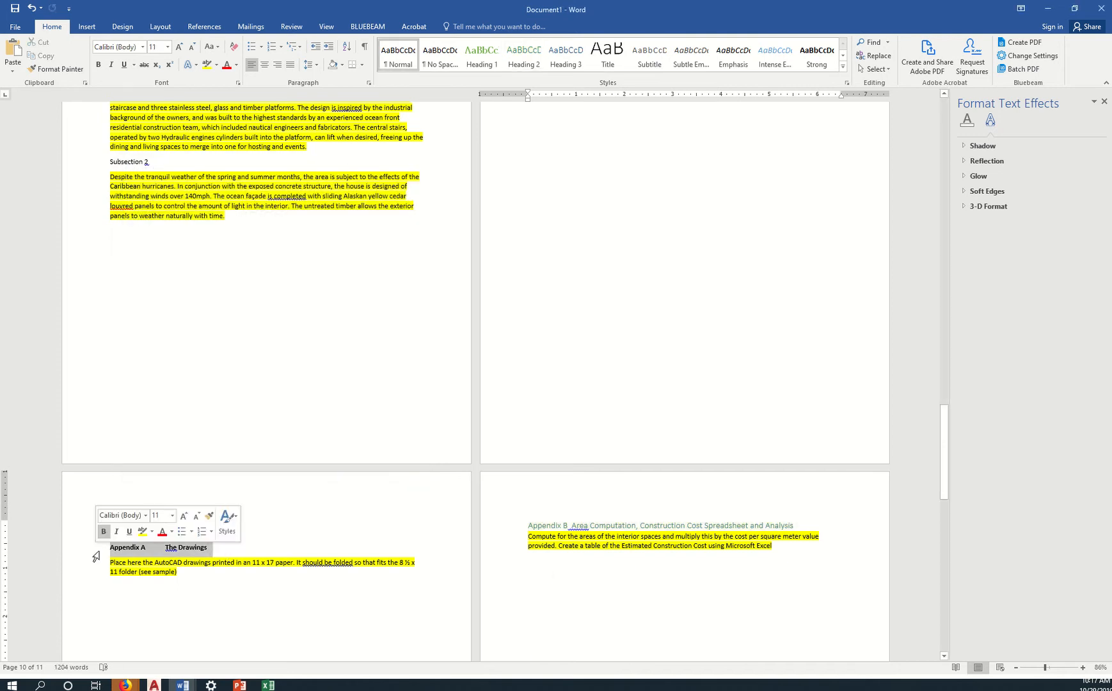
click(522, 57)
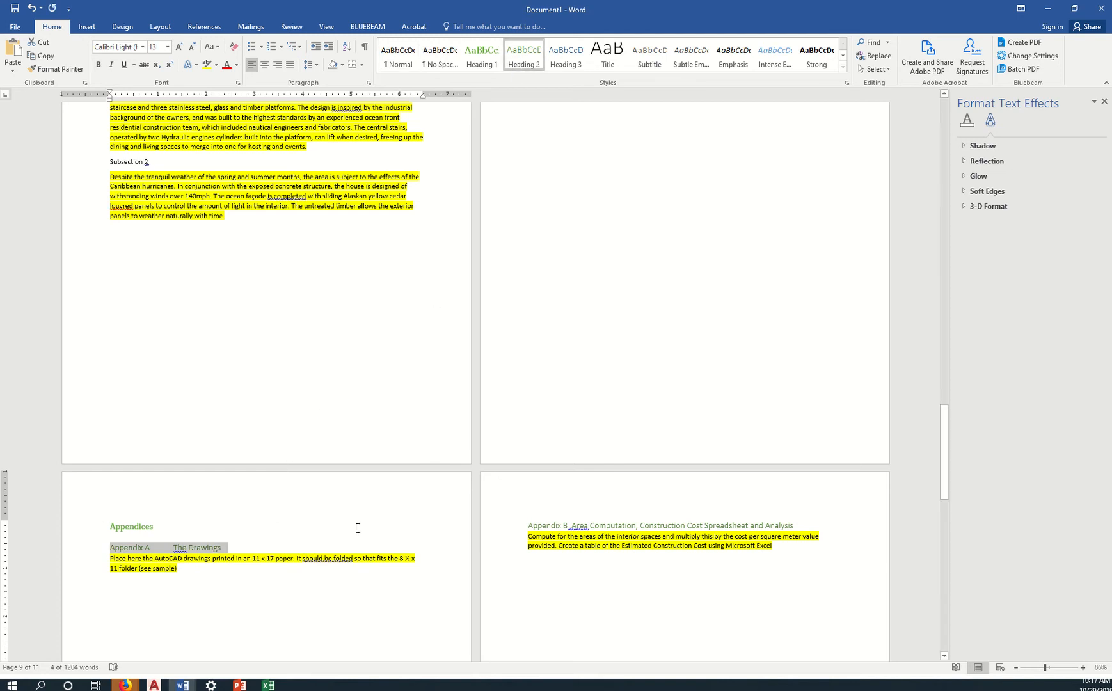
click(174, 546)
key(BackSpace)
key(BackSpace)
key(BackSpace)
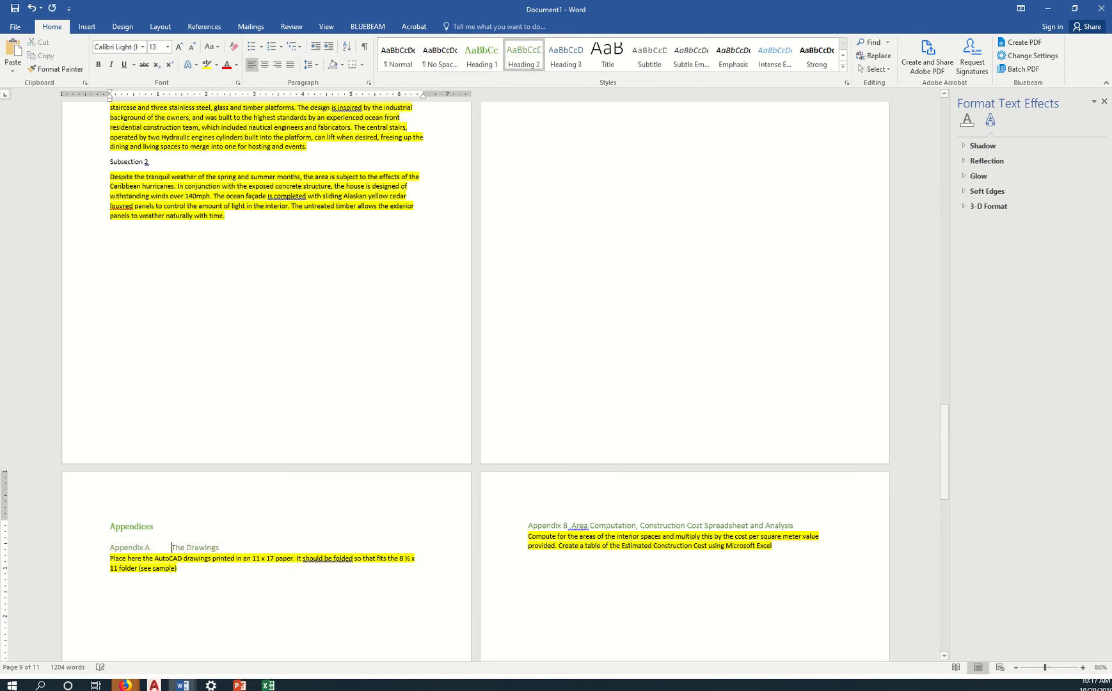
key(BackSpace)
key(BackSpace)
key(BackSpace)
key(BackSpace)
key(BackSpace)
key(BackSpace)
key(BackSpace)
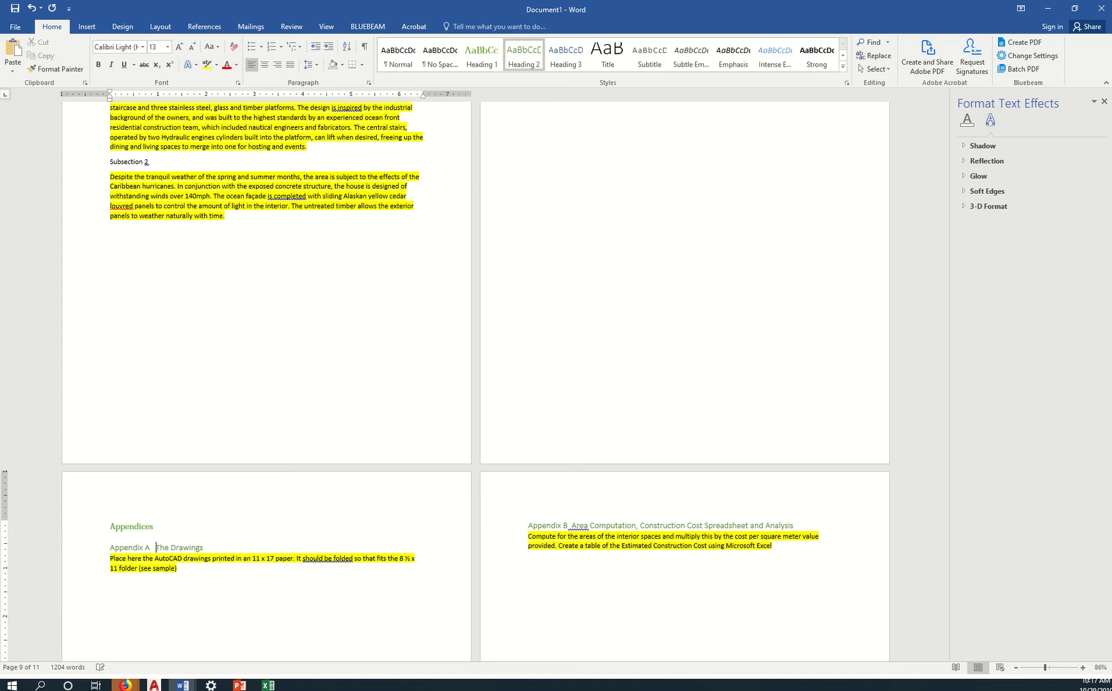
- Apply the Heading 2 style to the "Subsection 2" and "Subsection 1" titles in Section 4.0
scroll(340, 454, up, 5)
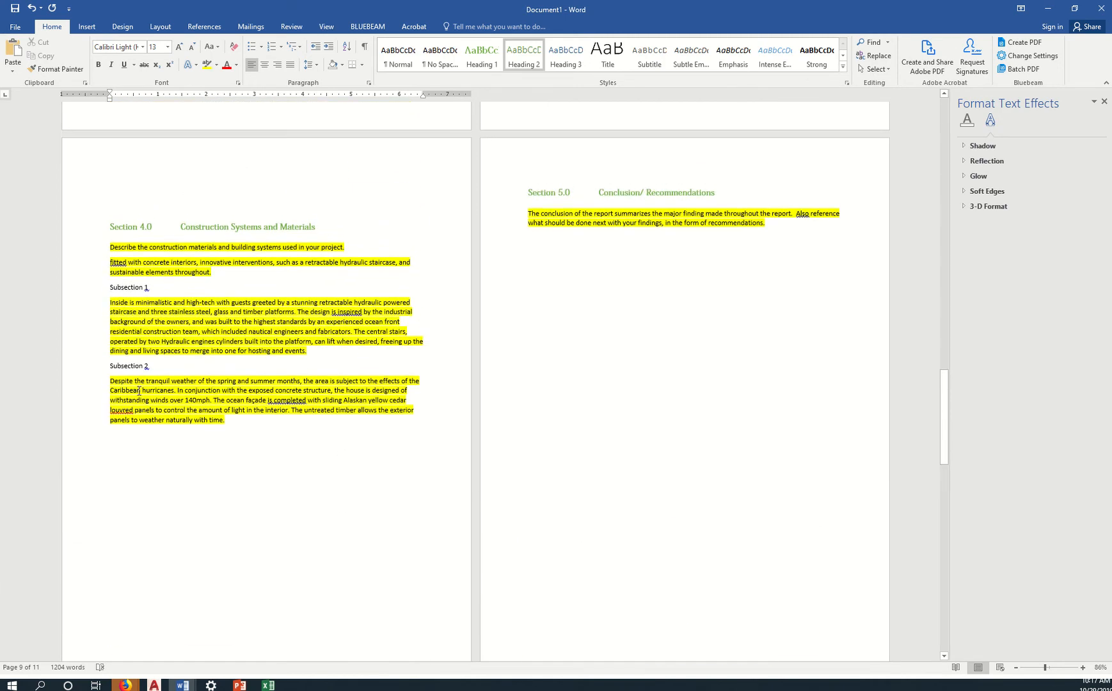
drag(158, 366, 109, 369)
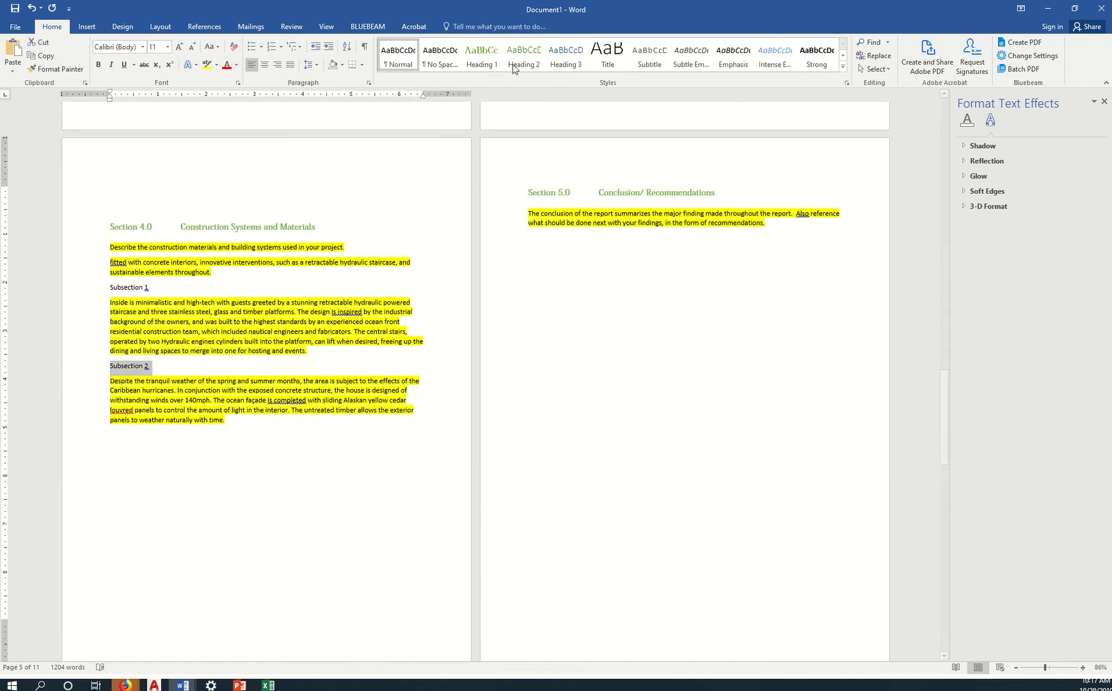
click(530, 57)
drag(164, 288, 107, 289)
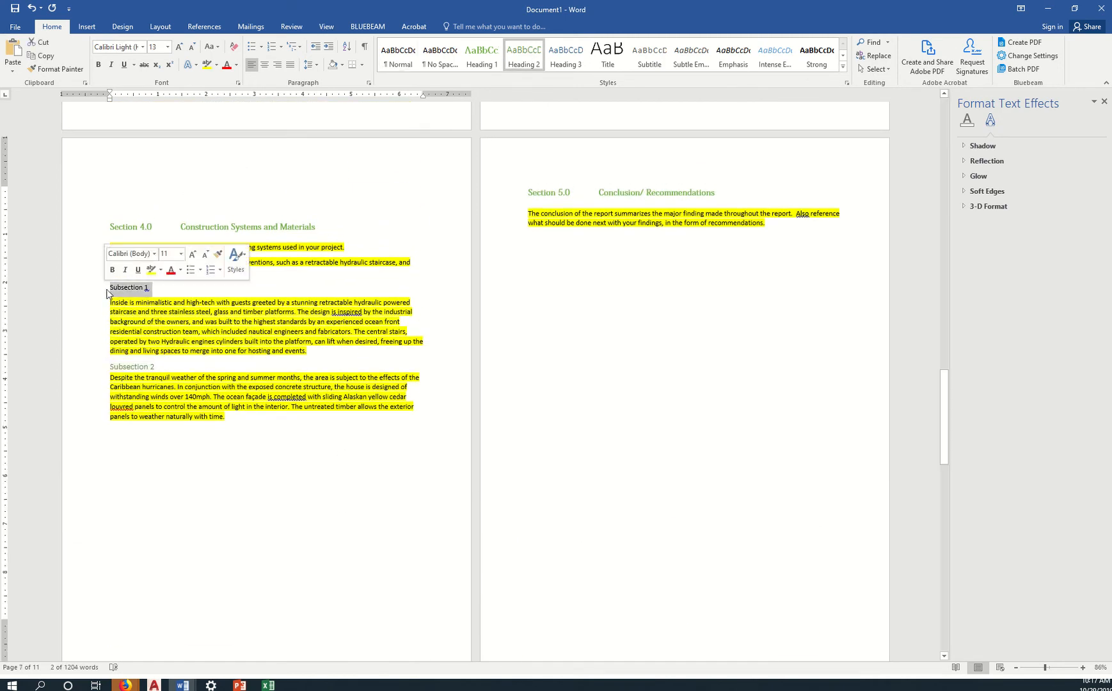
click(530, 58)
- Apply the Heading 2 style to the "Subsection 2" and "Subsection 1" titles in Section 3.0
scroll(568, 302, up, 5)
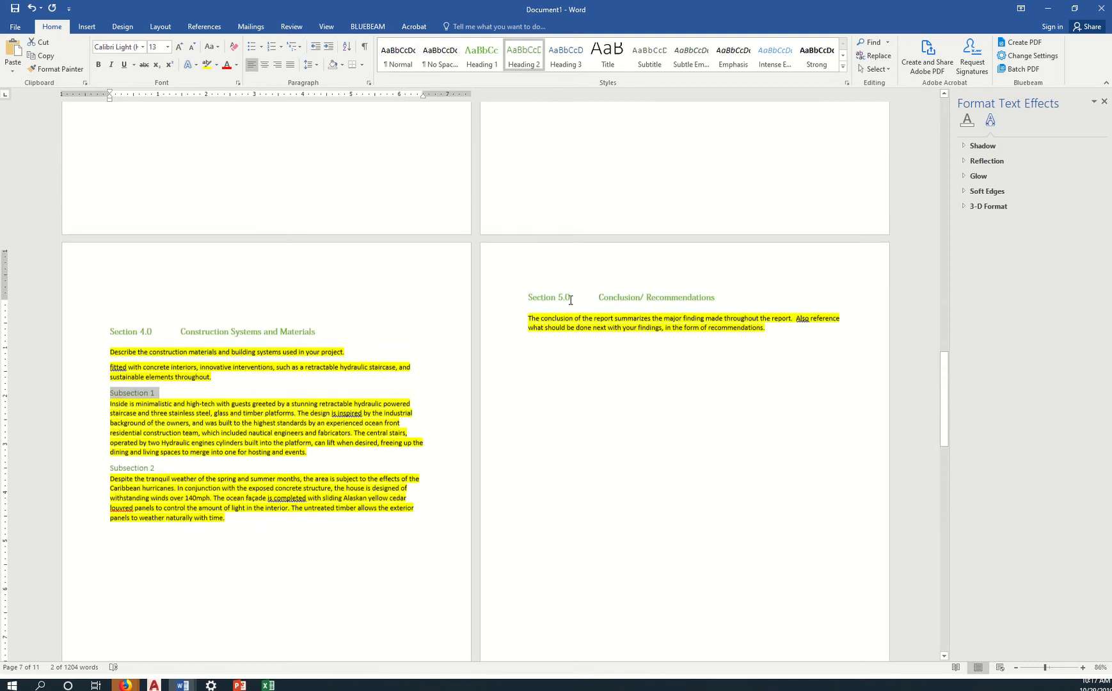
scroll(568, 302, up, 4)
drag(573, 218, 527, 219)
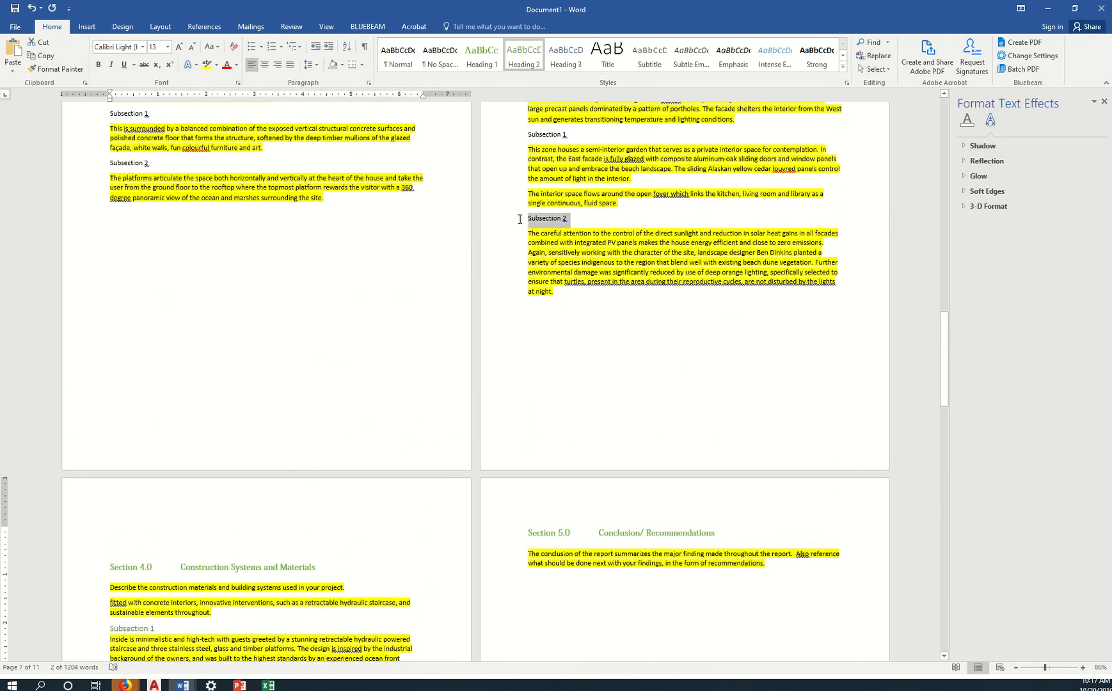
click(524, 56)
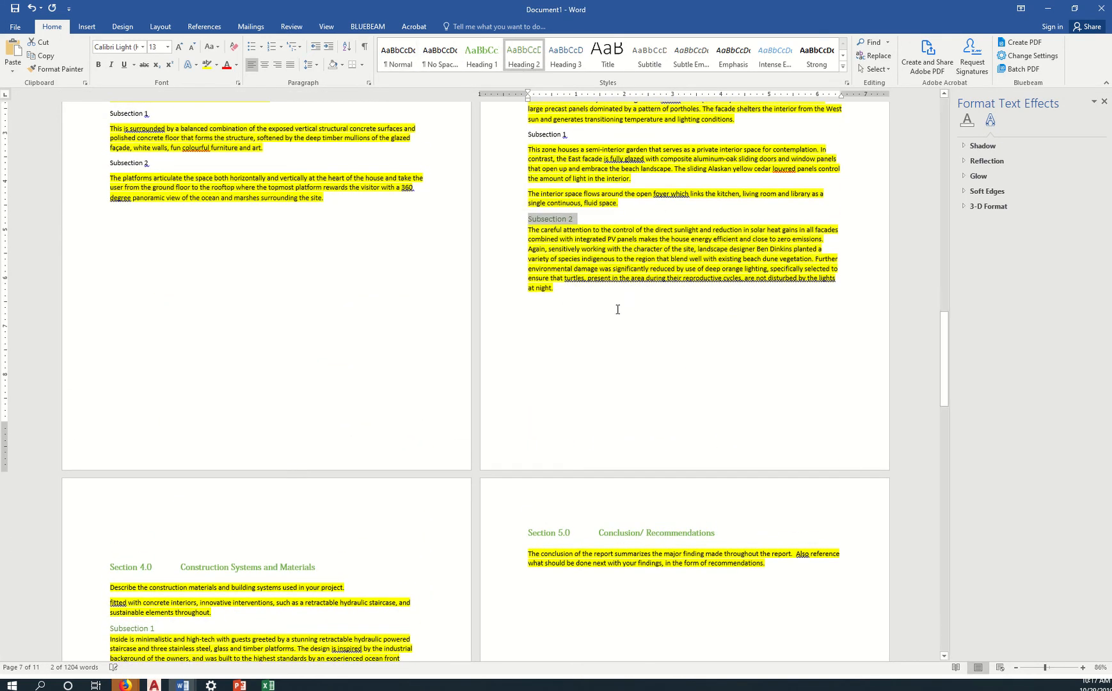
scroll(560, 235, up, 2)
drag(573, 204, 526, 203)
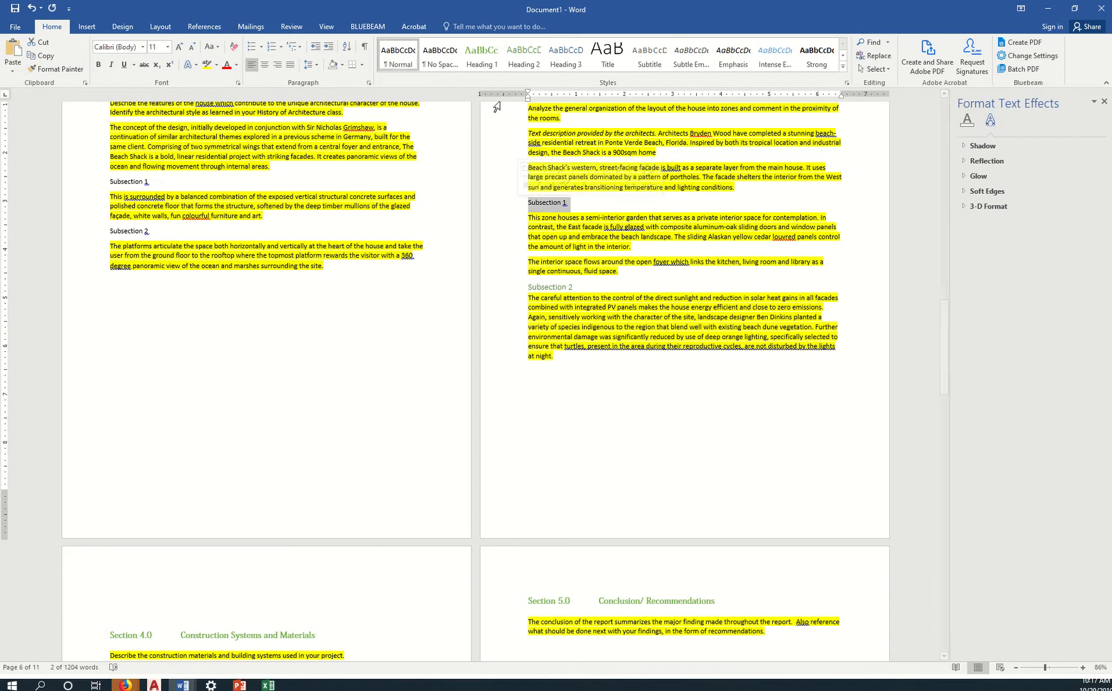
click(524, 56)
- Apply the Heading 2 style to the "Subsection 2" and "Subsection 1" titles in Section 2.0
scroll(458, 264, up, 2)
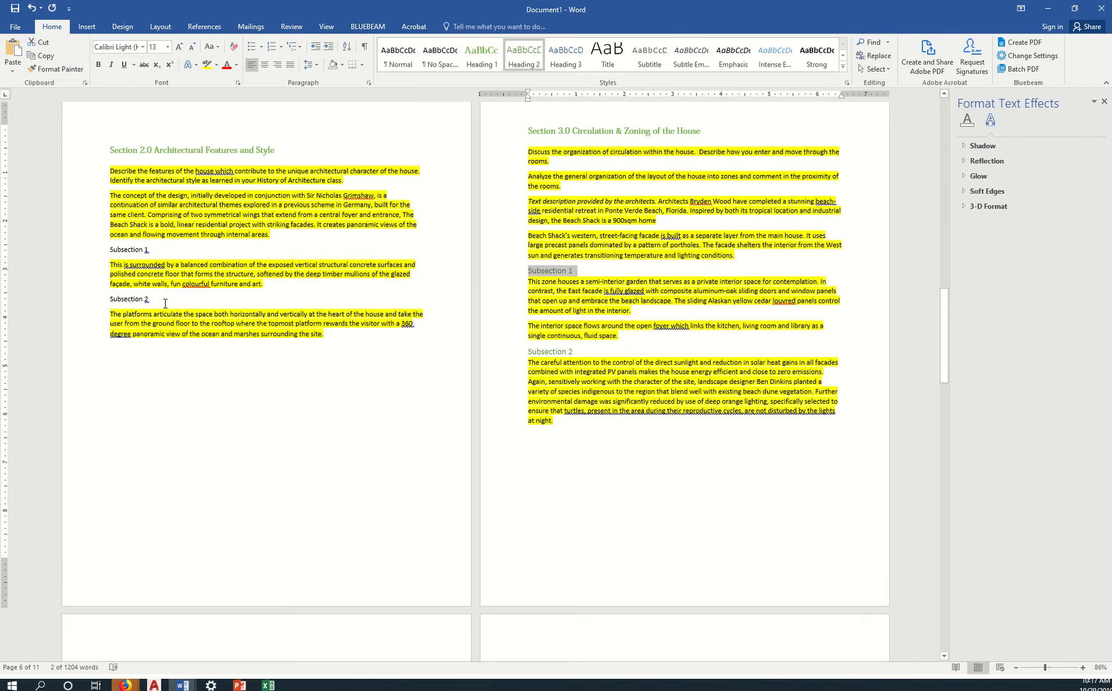
drag(165, 299, 108, 299)
click(523, 56)
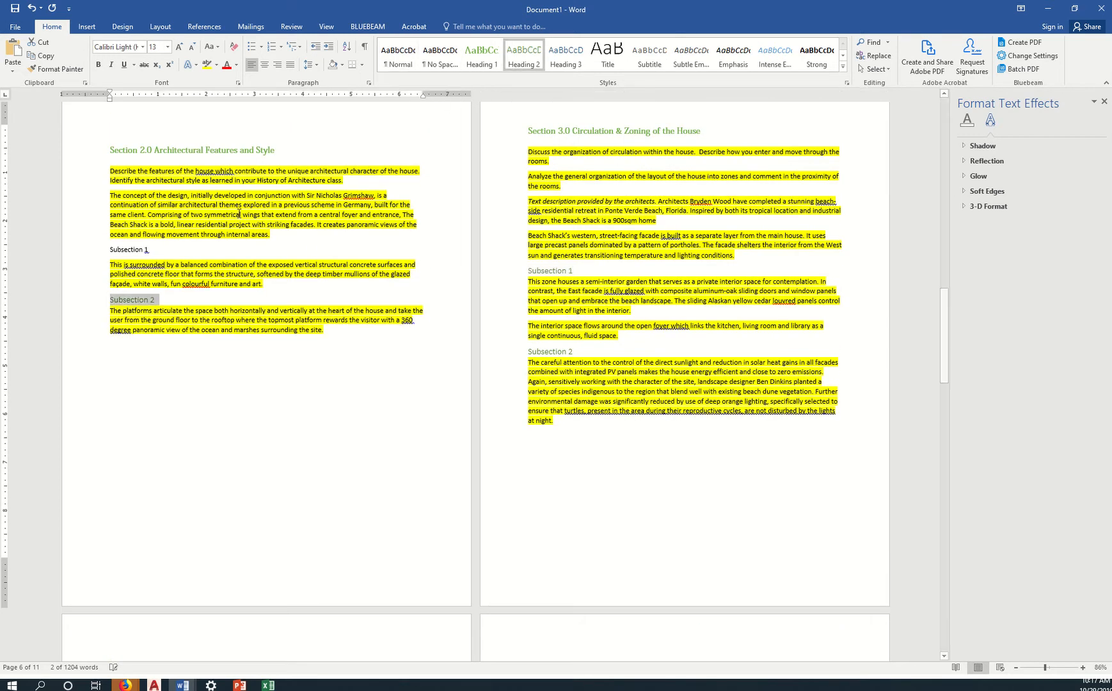
drag(160, 249, 109, 249)
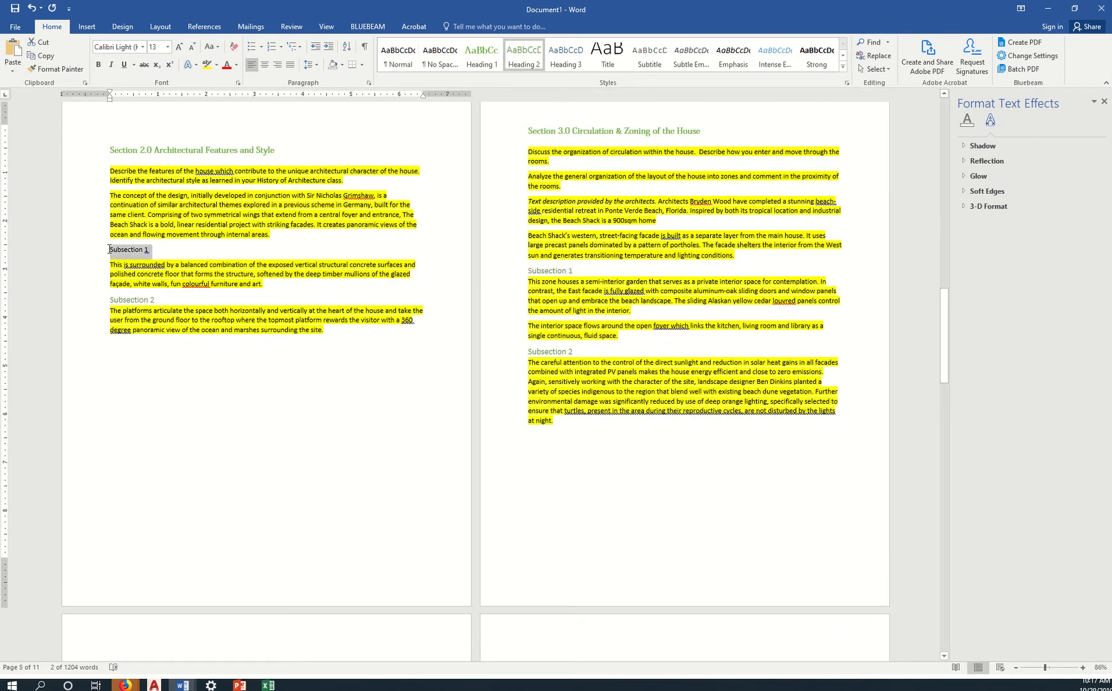
click(524, 56)
- Apply the Heading 2 style to the "Sustainability" and "Architectural Style" titles in Section 1.0
scroll(582, 344, up, 3)
scroll(583, 343, up, 18)
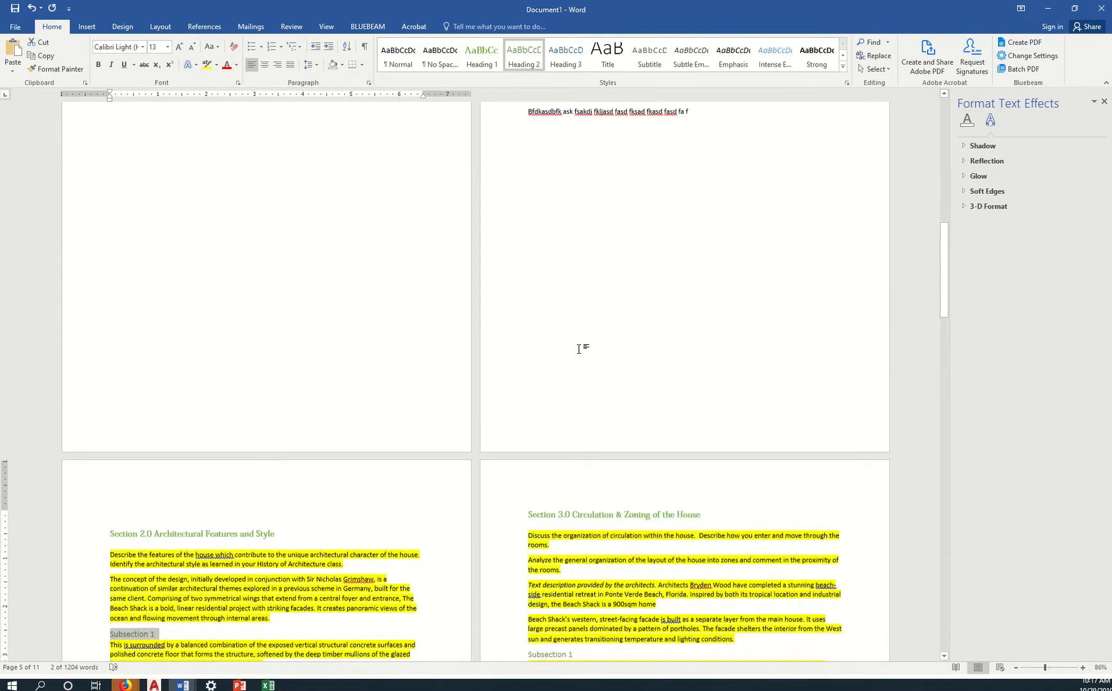
drag(582, 352, 527, 350)
click(524, 59)
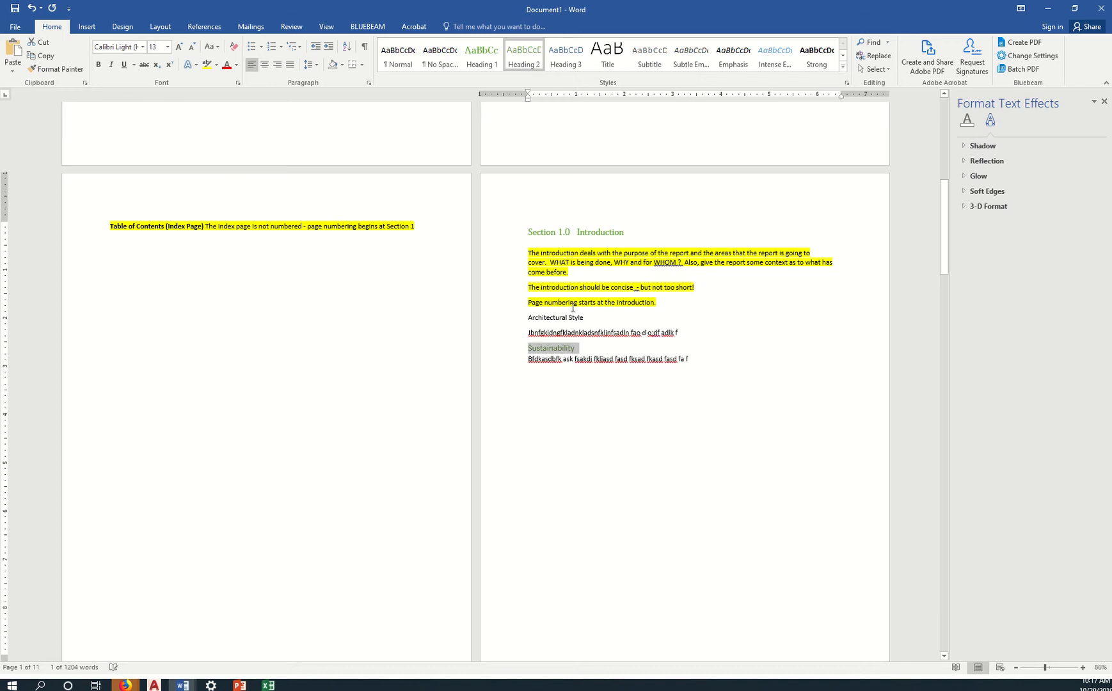
drag(593, 319, 515, 316)
click(524, 59)
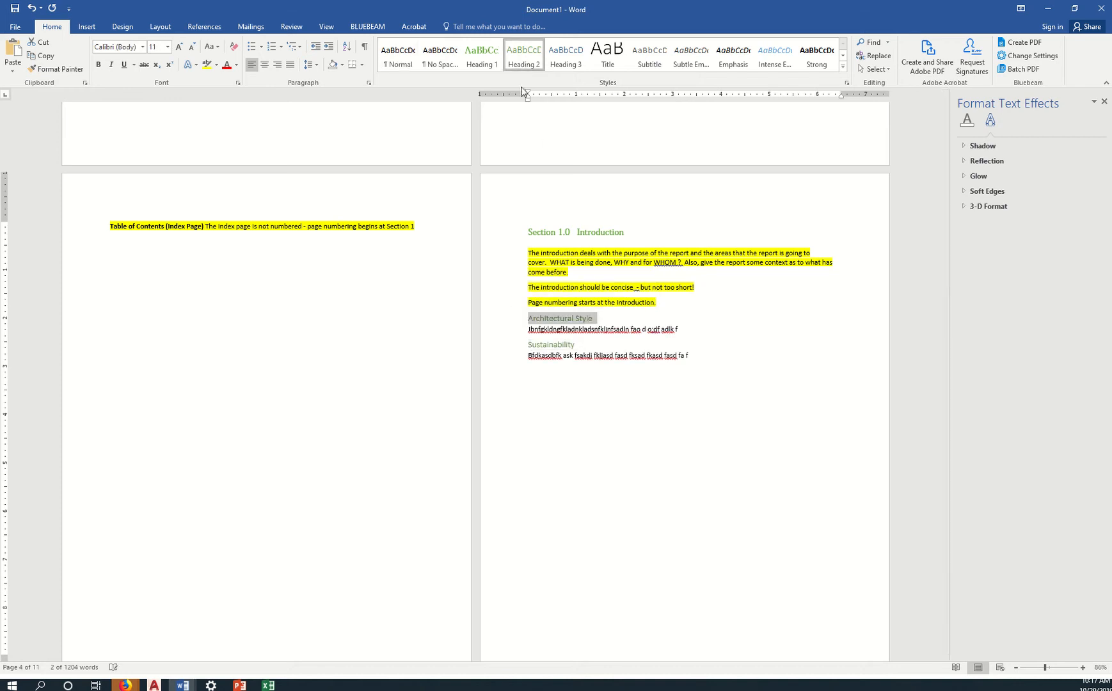
- Insert an Automatic Table 1 table of contents below the "Table of Contents (Index Page)" line
scroll(468, 401, up, 3)
scroll(468, 401, up, 9)
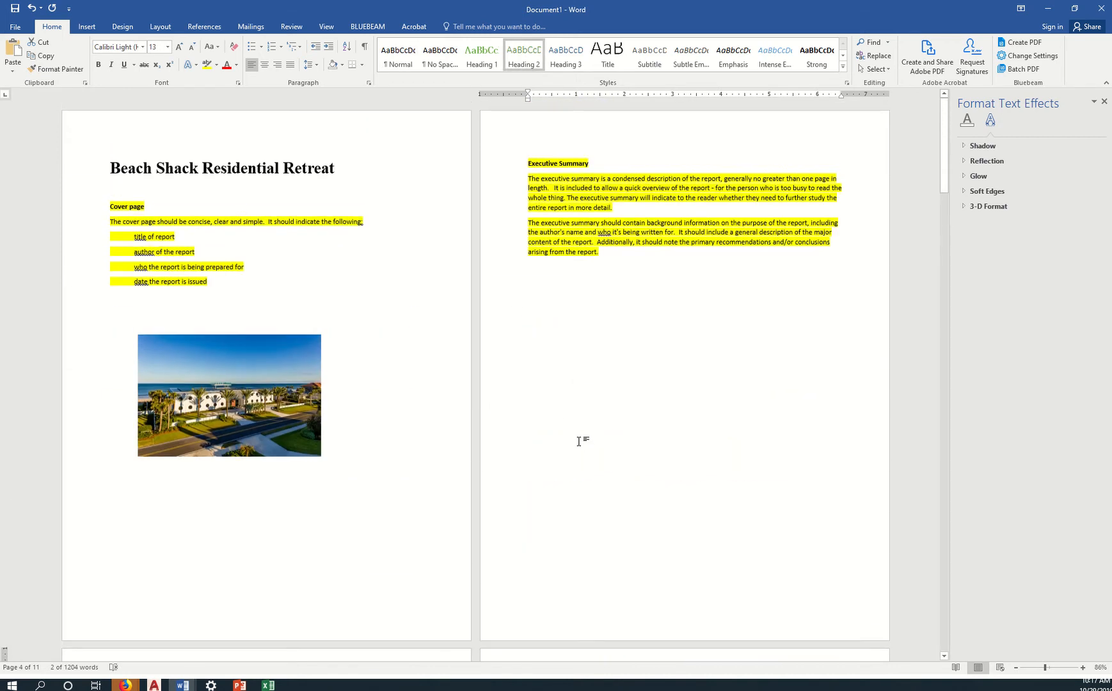
scroll(602, 466, down, 12)
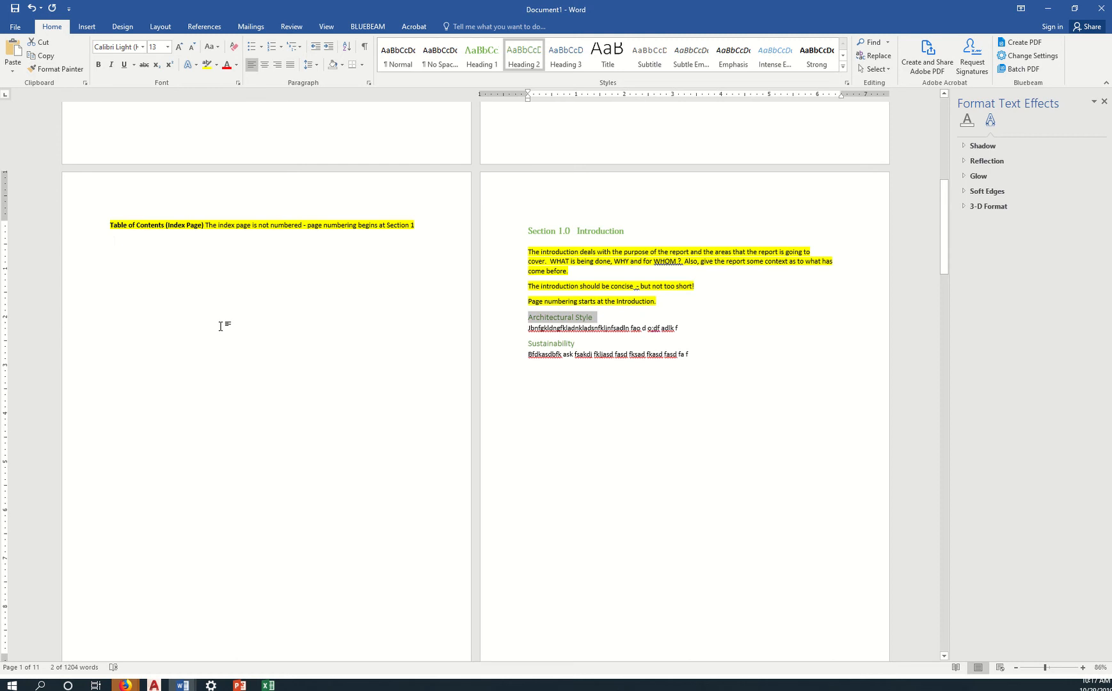
click(221, 268)
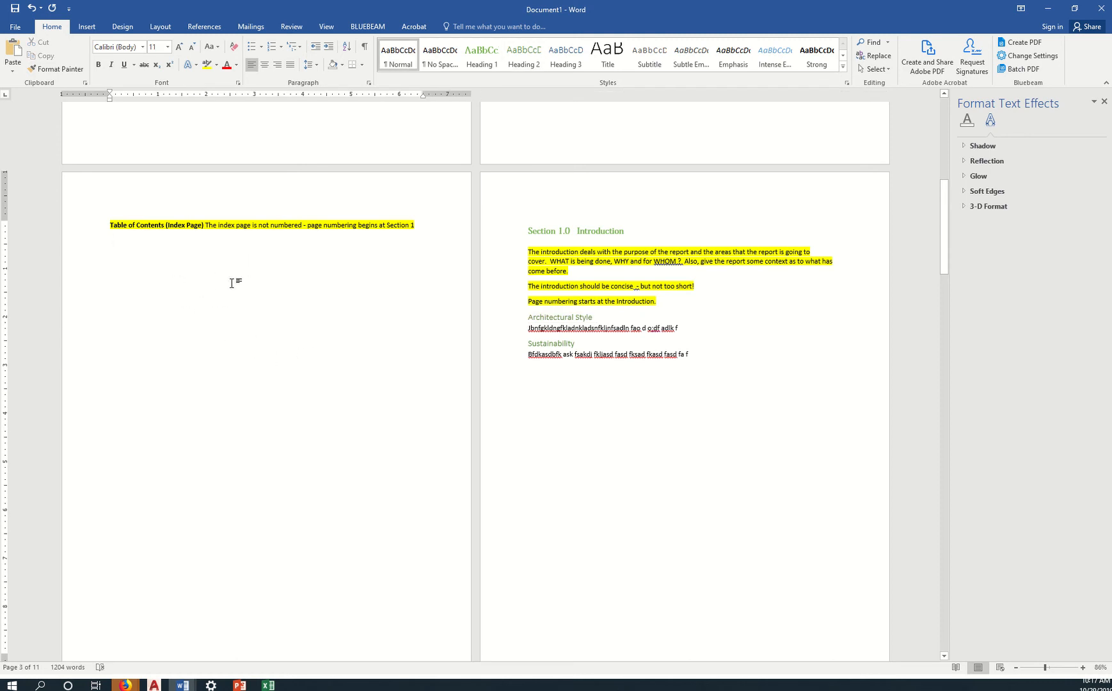
click(160, 27)
click(204, 27)
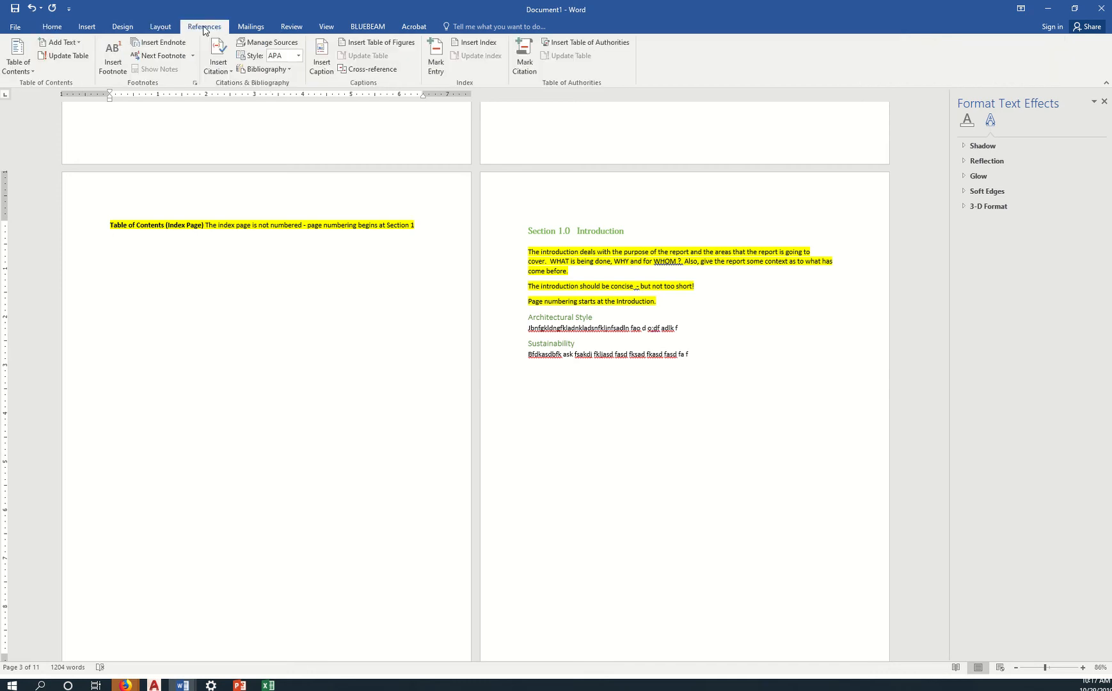
click(33, 72)
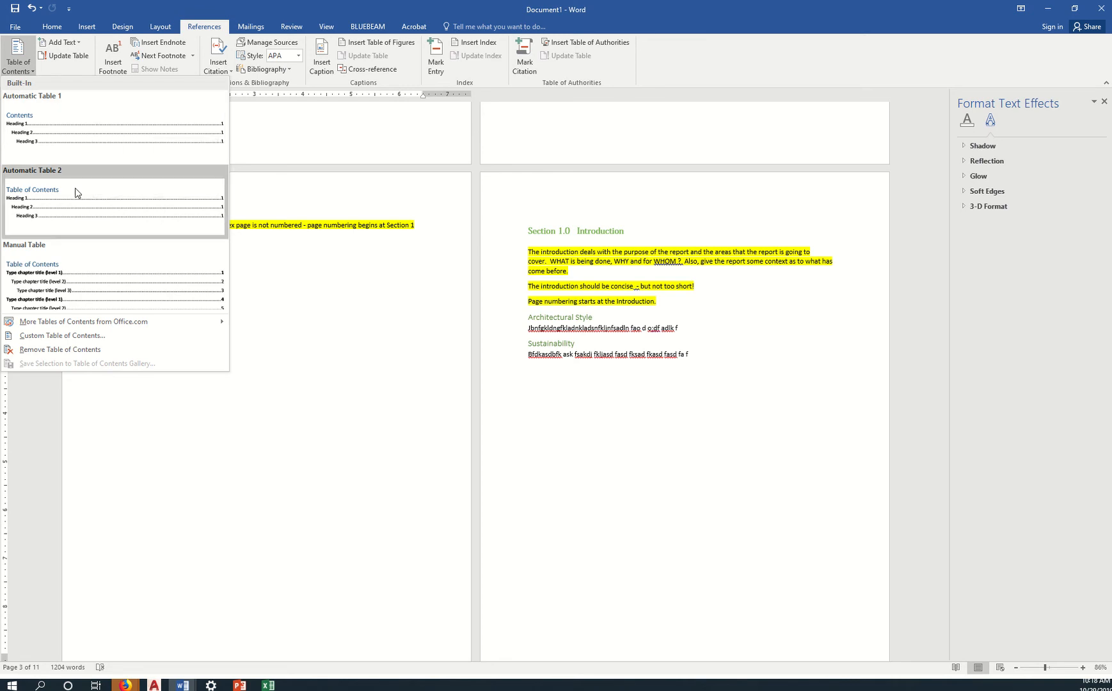
click(94, 133)
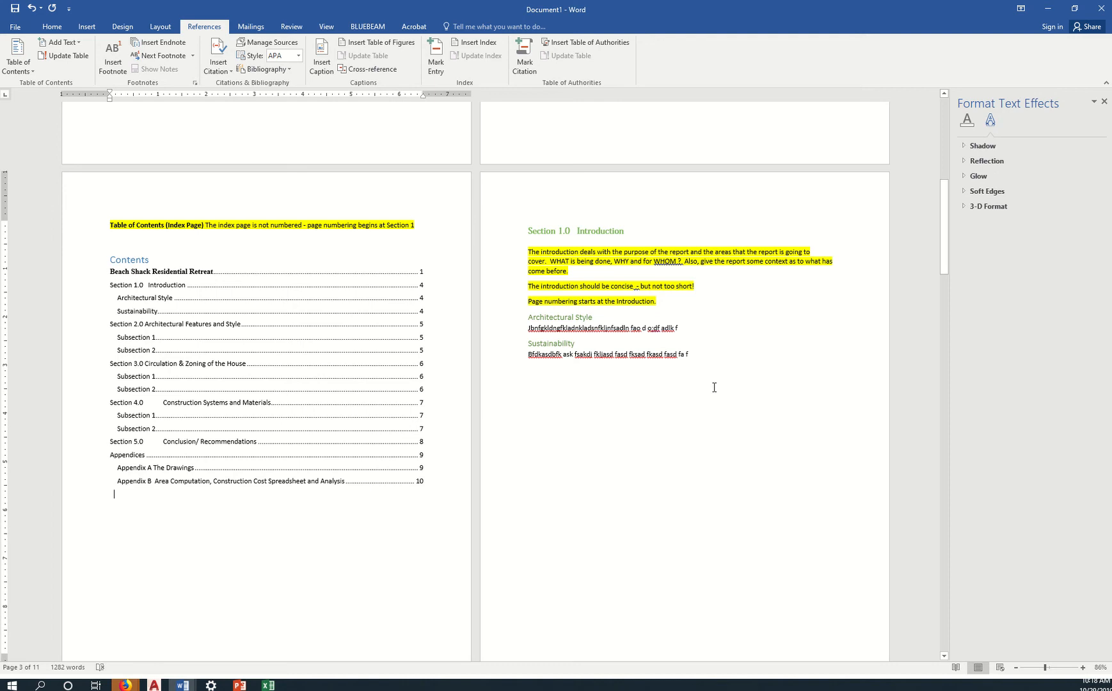
- Update the table of contents field with the option to update the entire table
scroll(717, 422, down, 5)
scroll(658, 460, up, 3)
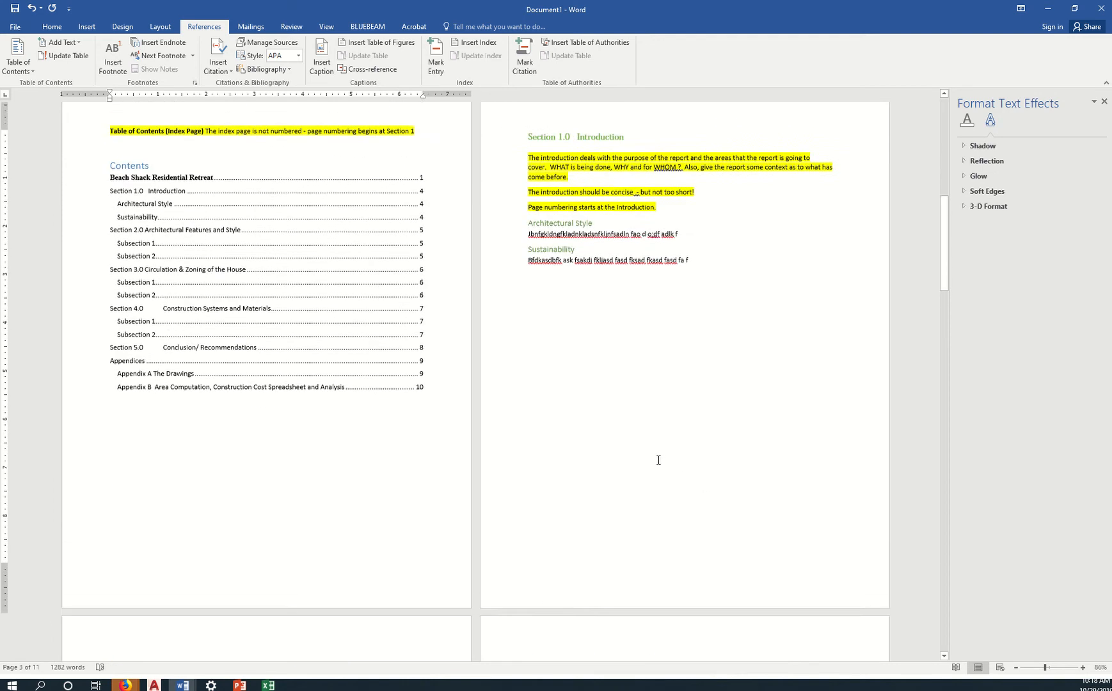
scroll(659, 460, up, 3)
scroll(643, 386, down, 3)
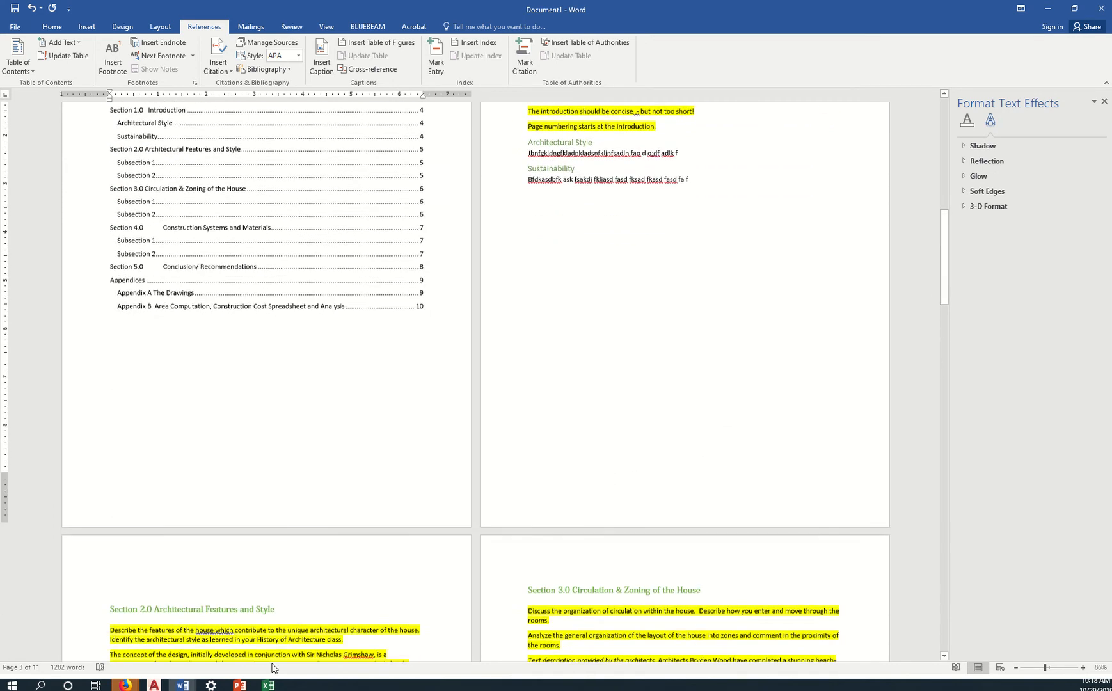
scroll(547, 389, up, 2)
scroll(548, 389, up, 2)
click(313, 315)
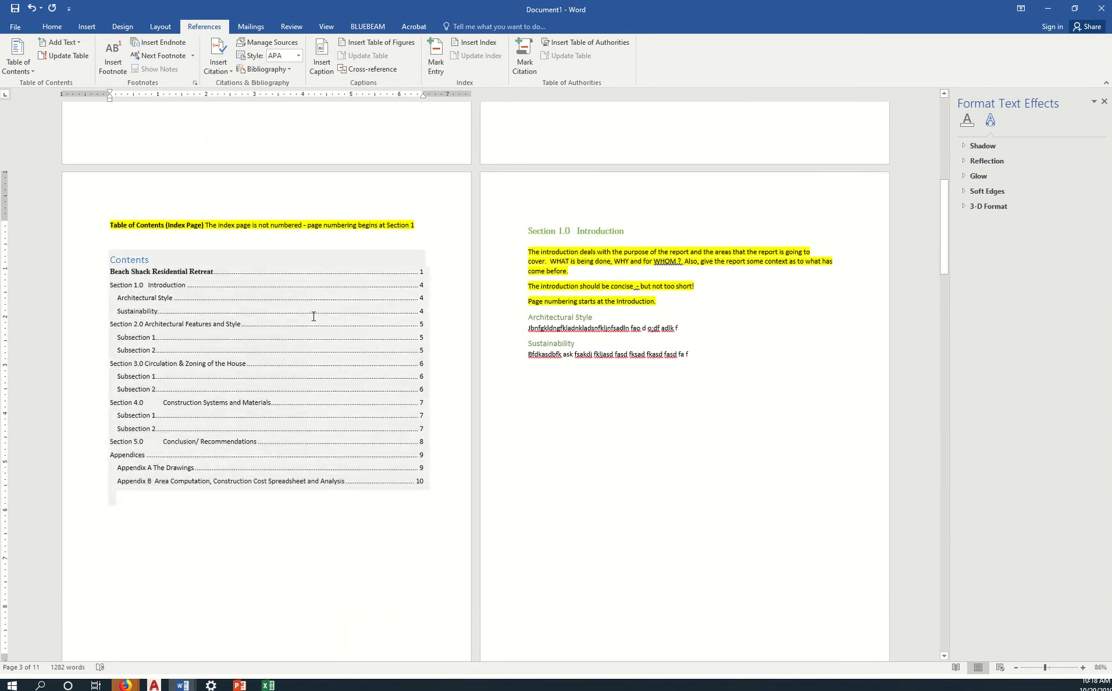
right_click(314, 317)
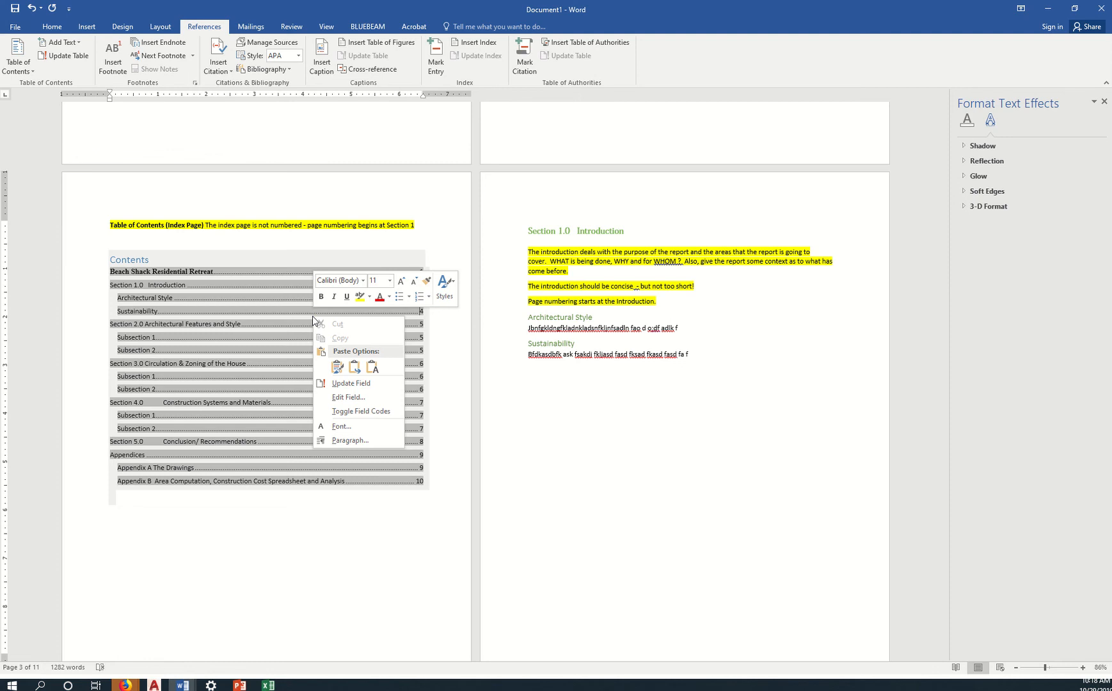
click(364, 384)
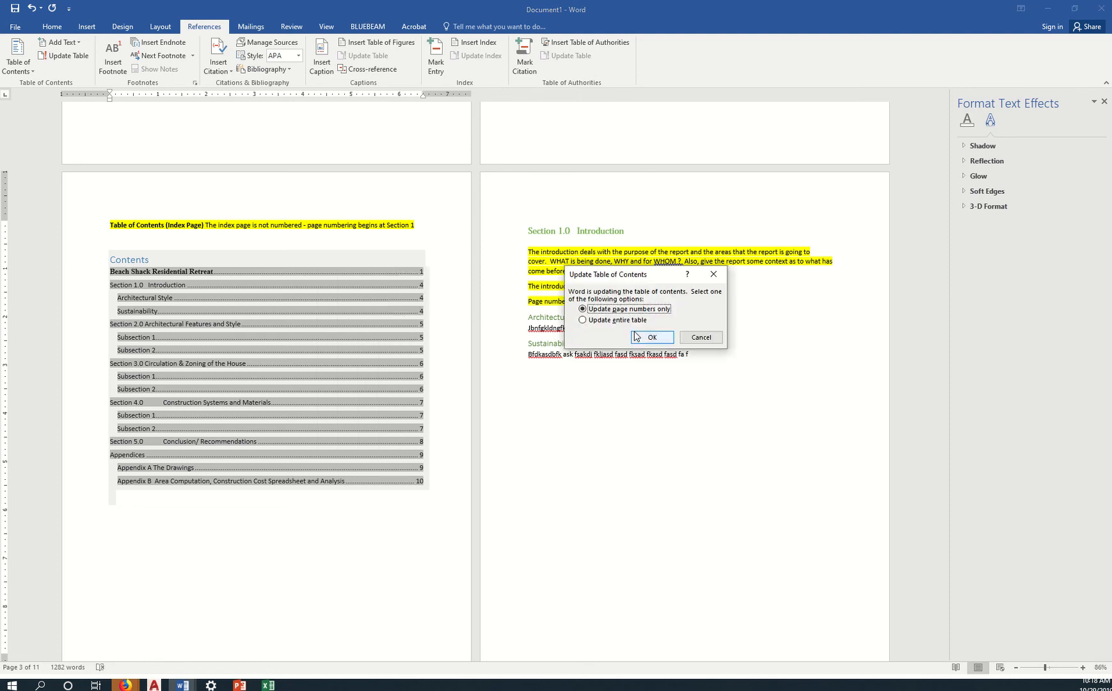
click(594, 322)
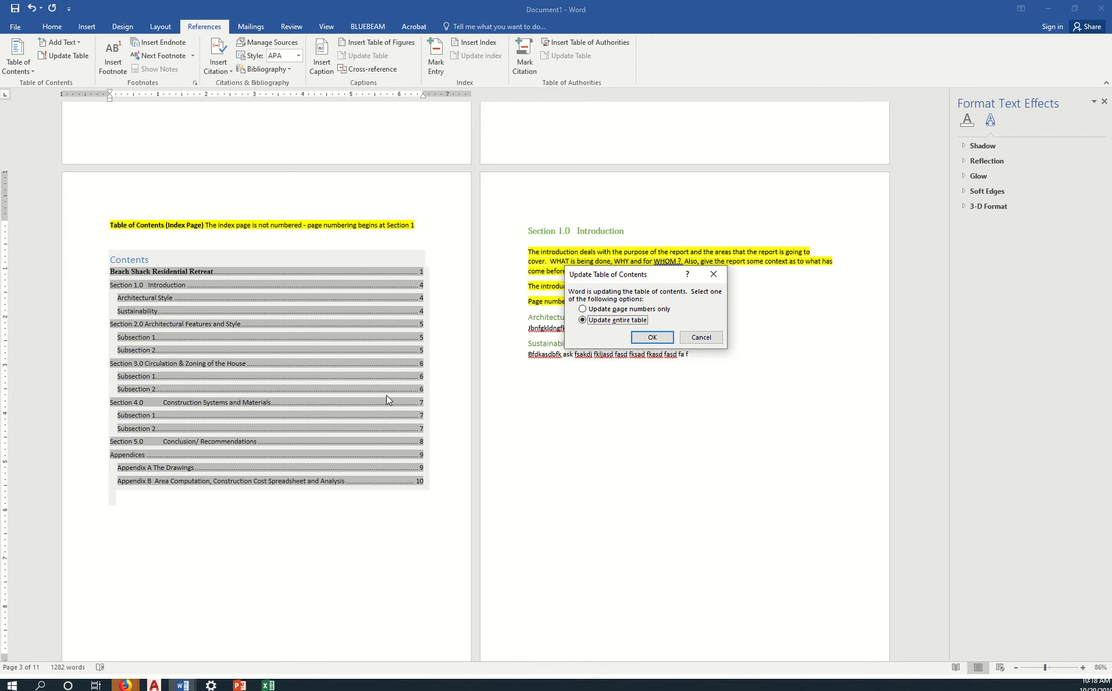
click(660, 338)
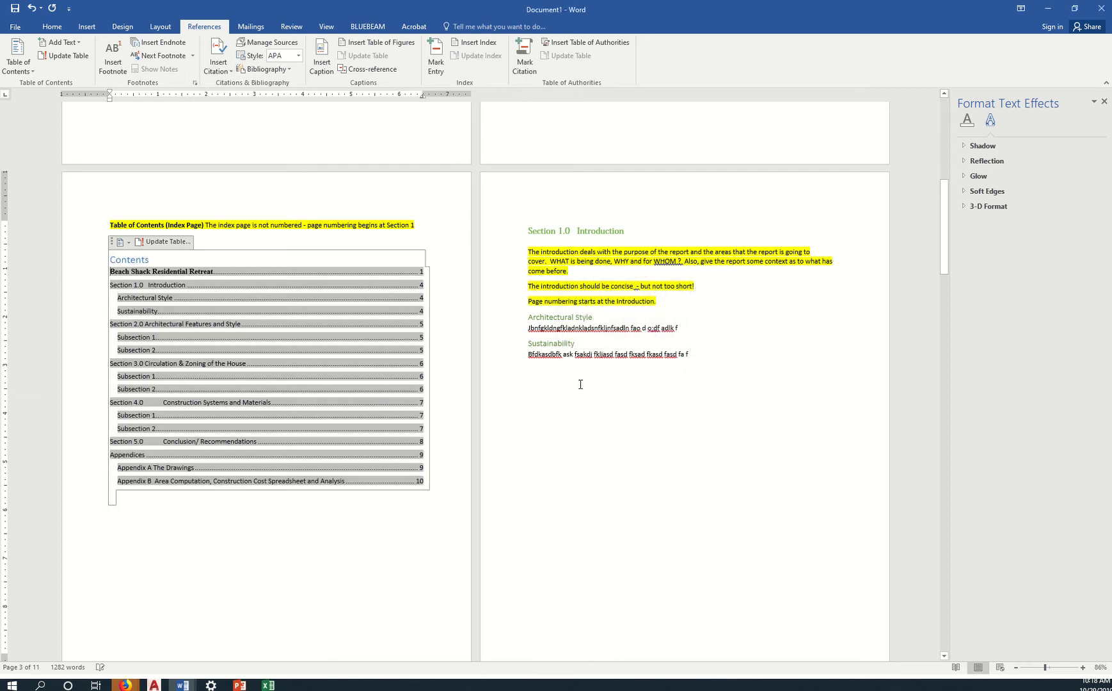
click(720, 411)
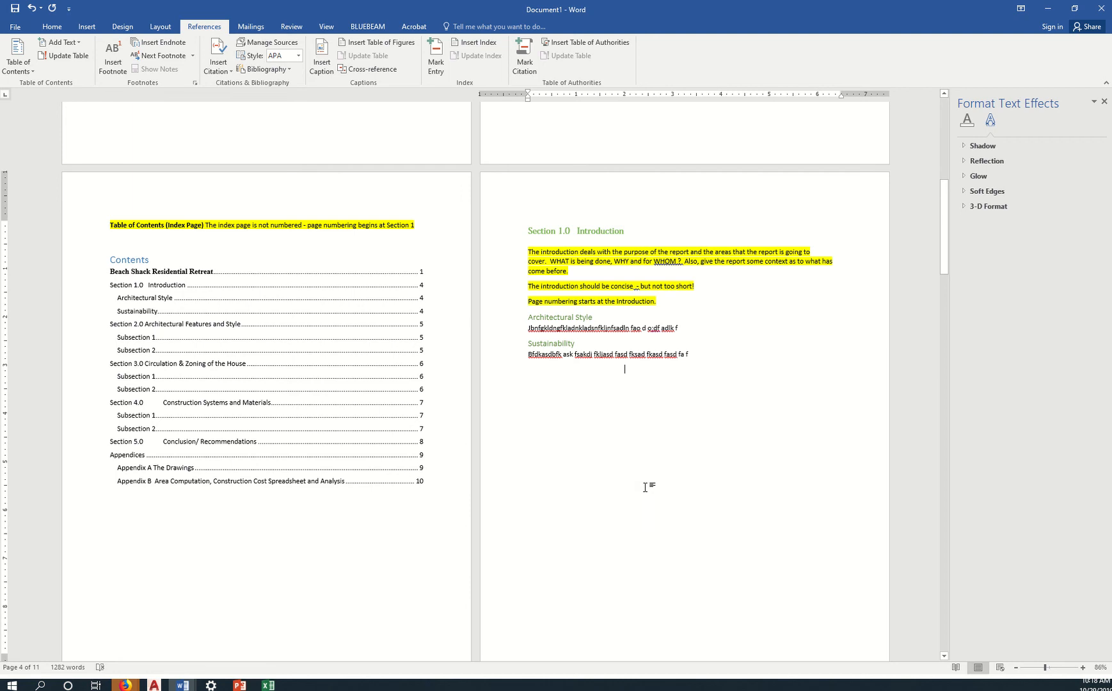
- Delete the highlighted "Table of Contents (Index Page)" instruction line and the blank line above the Contents heading
drag(423, 227, 86, 225)
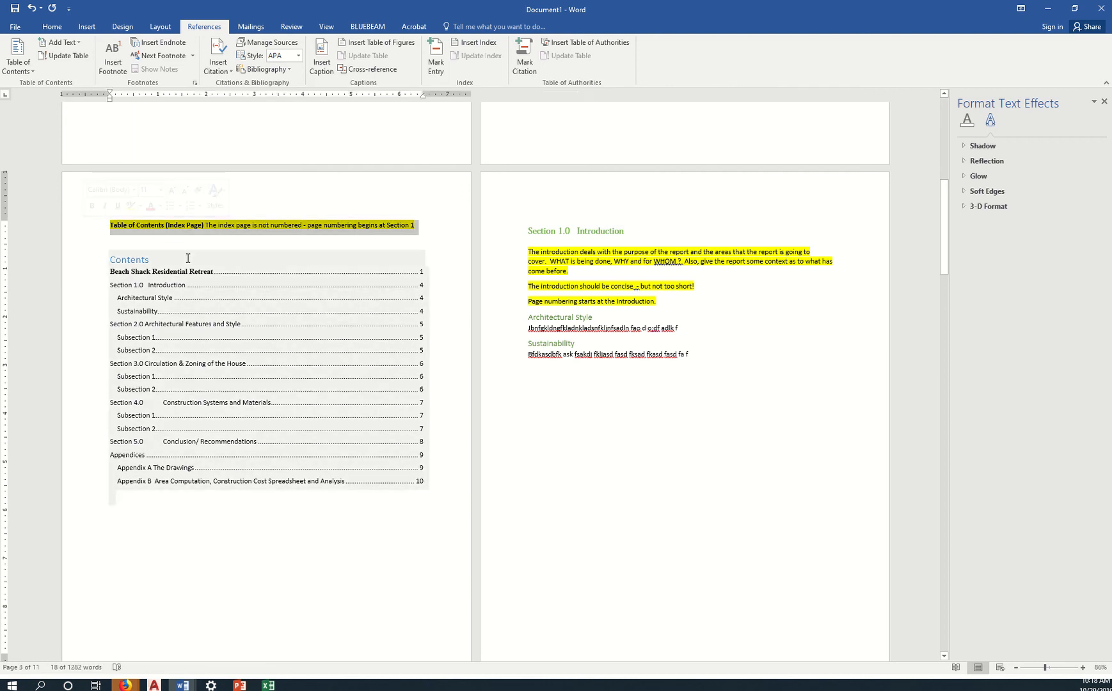
key(Delete)
key(Delete)
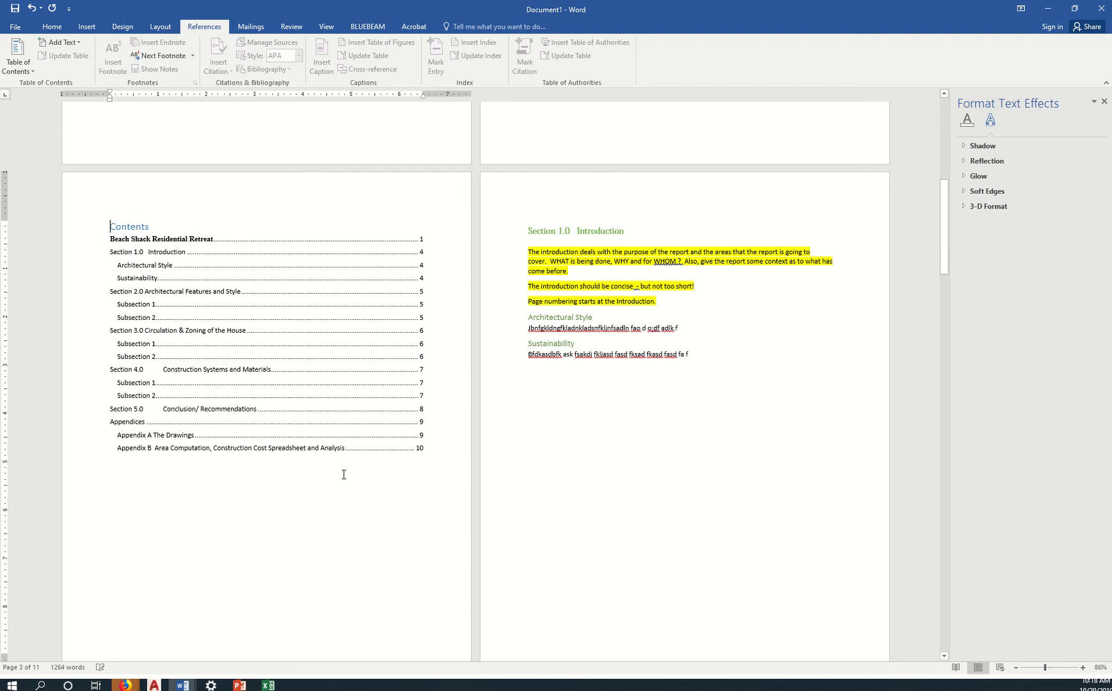
click(616, 452)
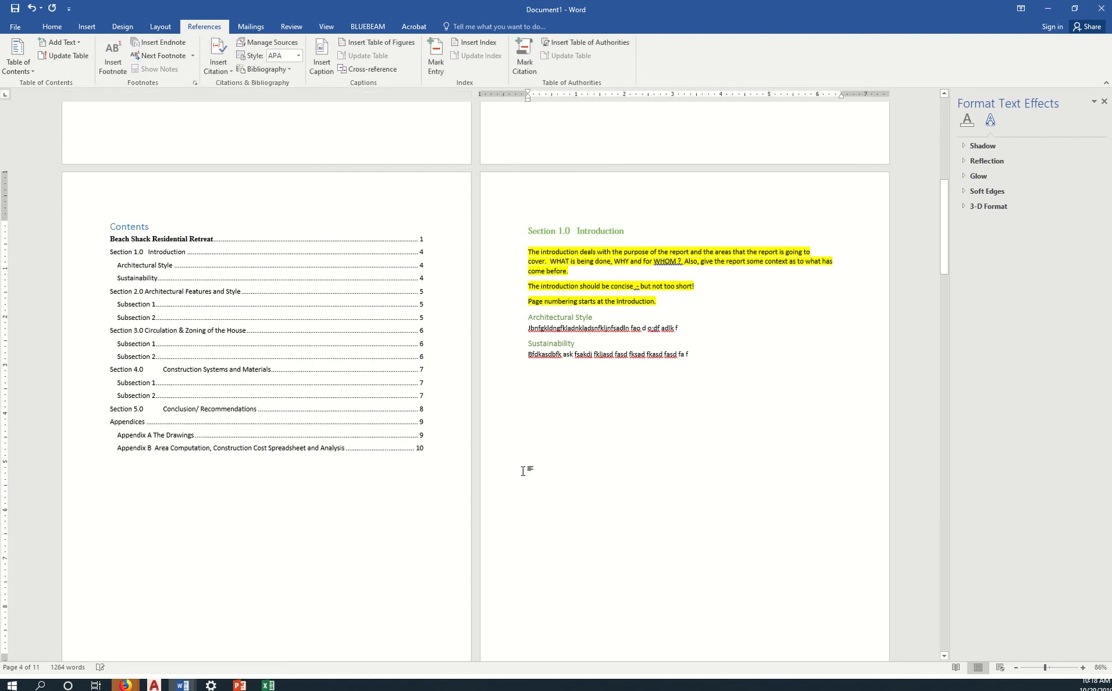
scroll(608, 494, down, 10)
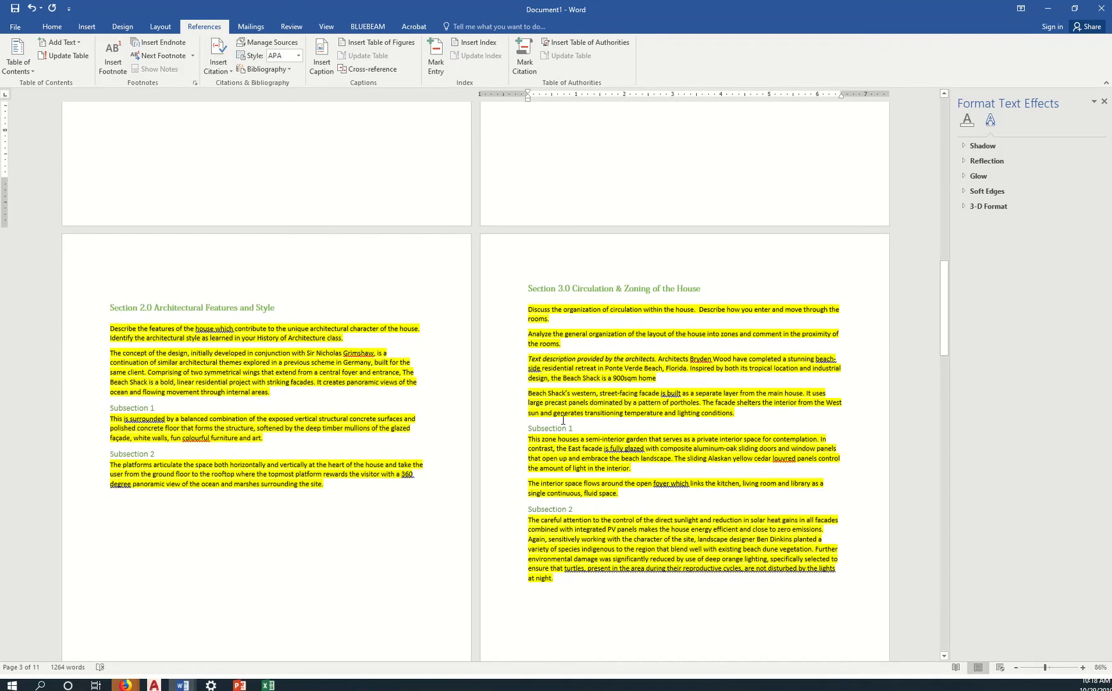
scroll(568, 430, up, 3)
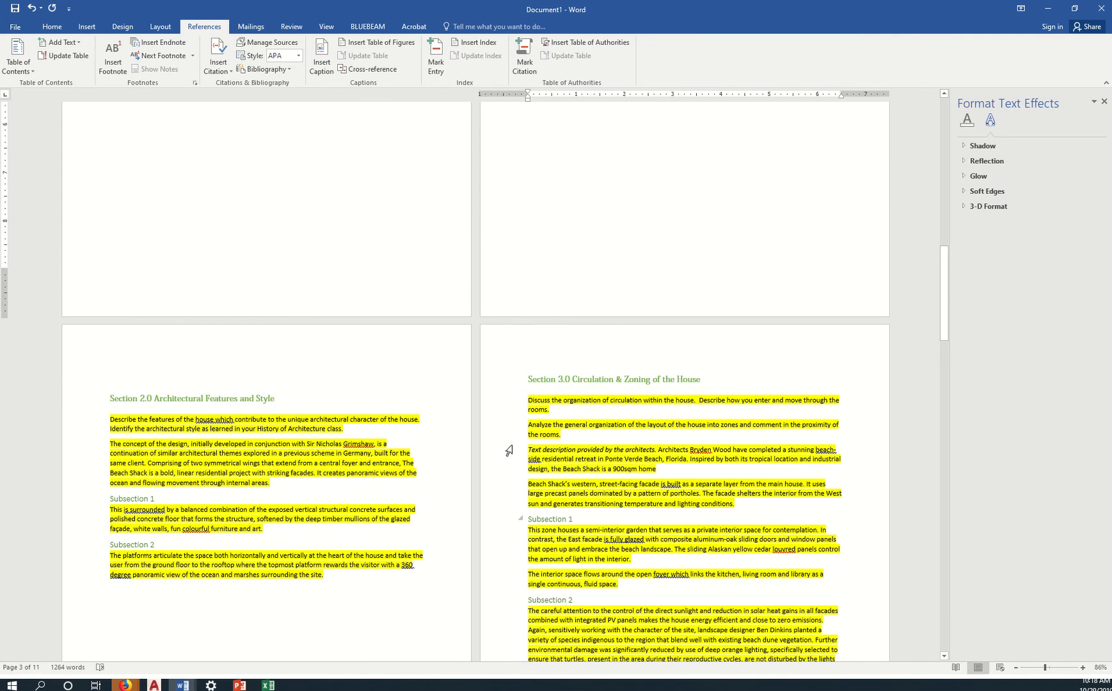
scroll(509, 451, up, 5)
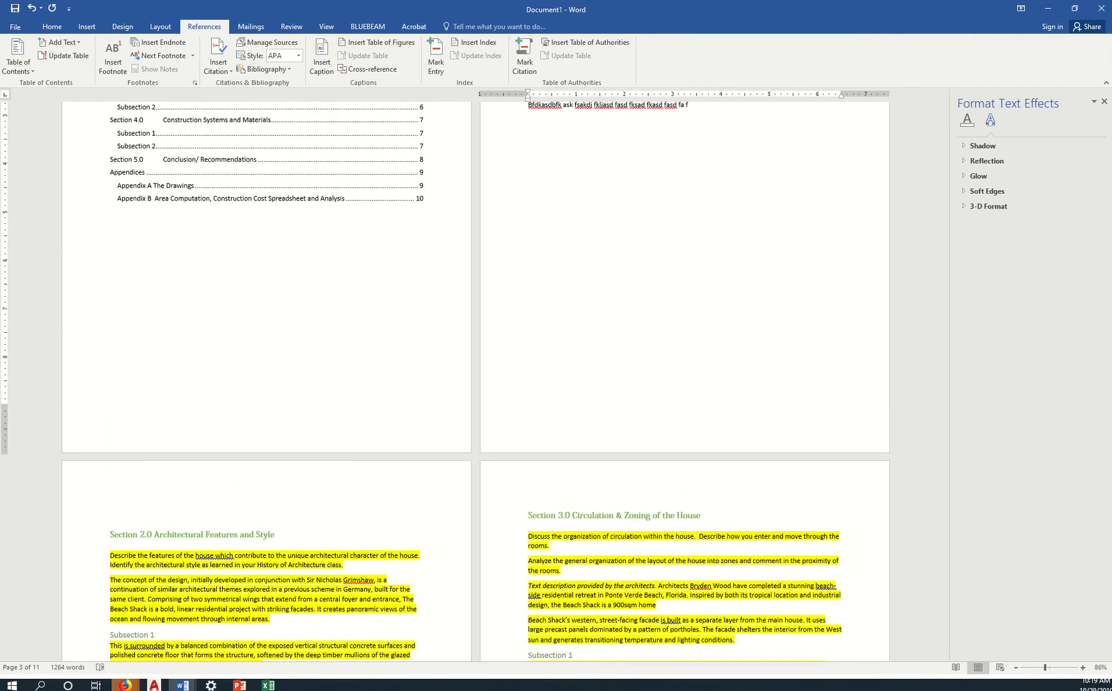